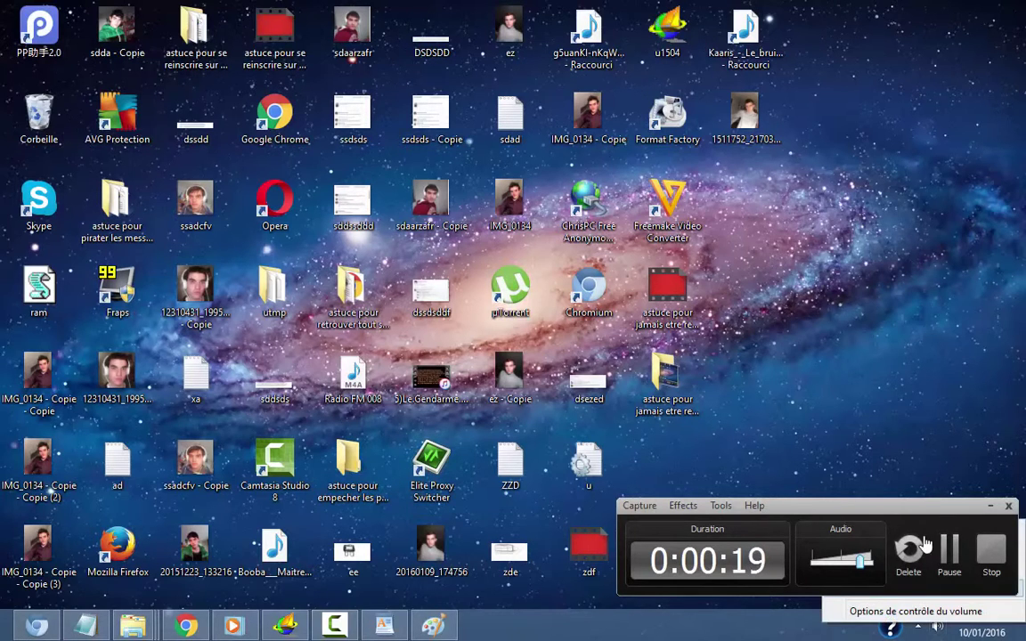
- Lower the levels in the volume mixer, setting system sounds to 71 and the speakers to 87 and reducing Chrome's volume, and close it
{"action": "right_click", "coordinate": [939, 627]}
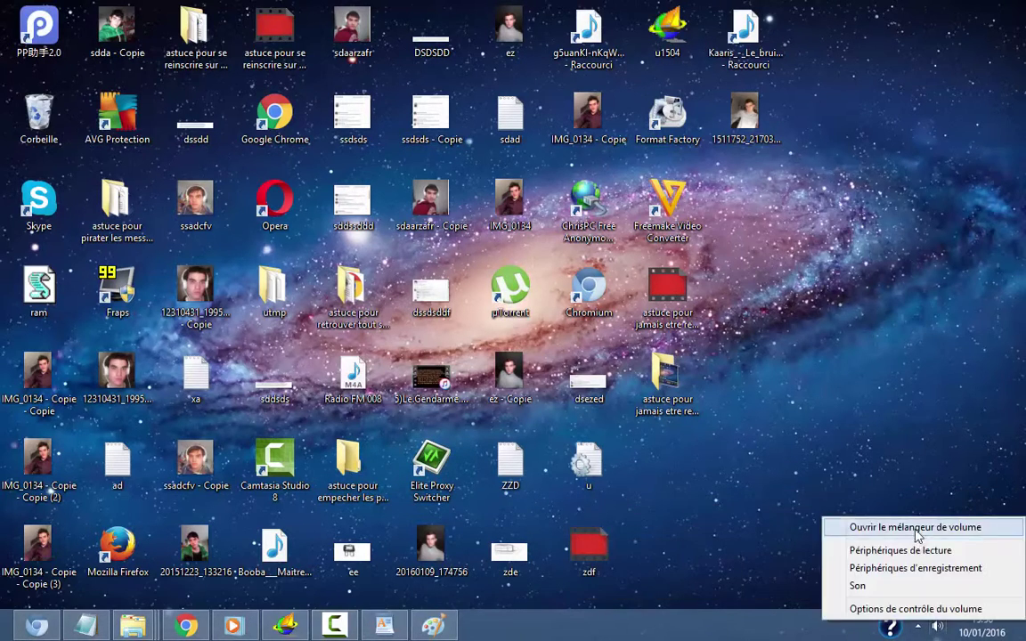
{"action": "left_click", "coordinate": [916, 530]}
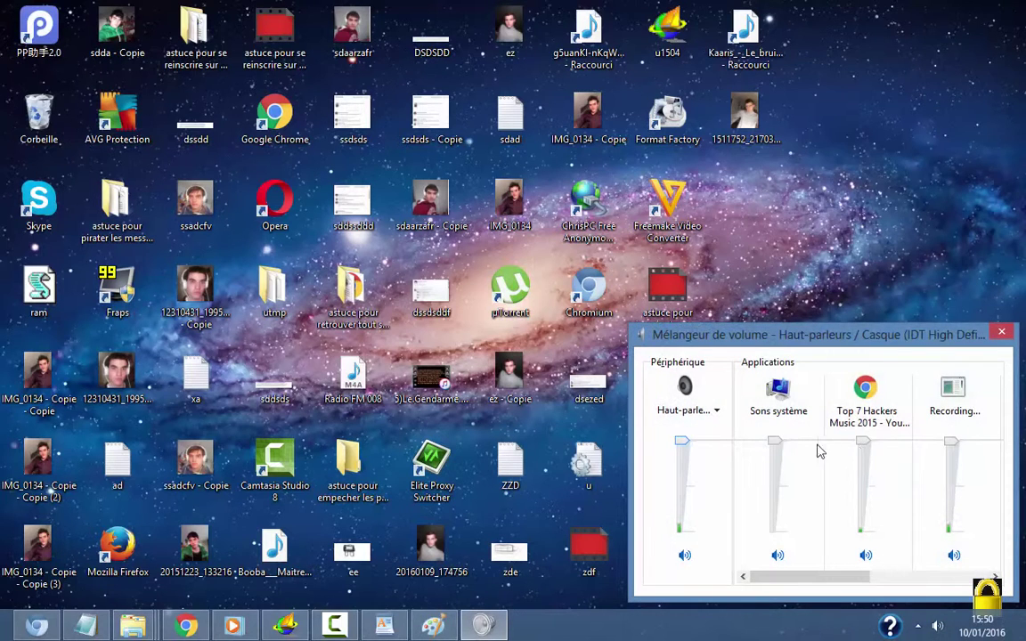
{"action": "left_click_drag", "start_coordinate": [775, 443], "coordinate": [779, 470]}
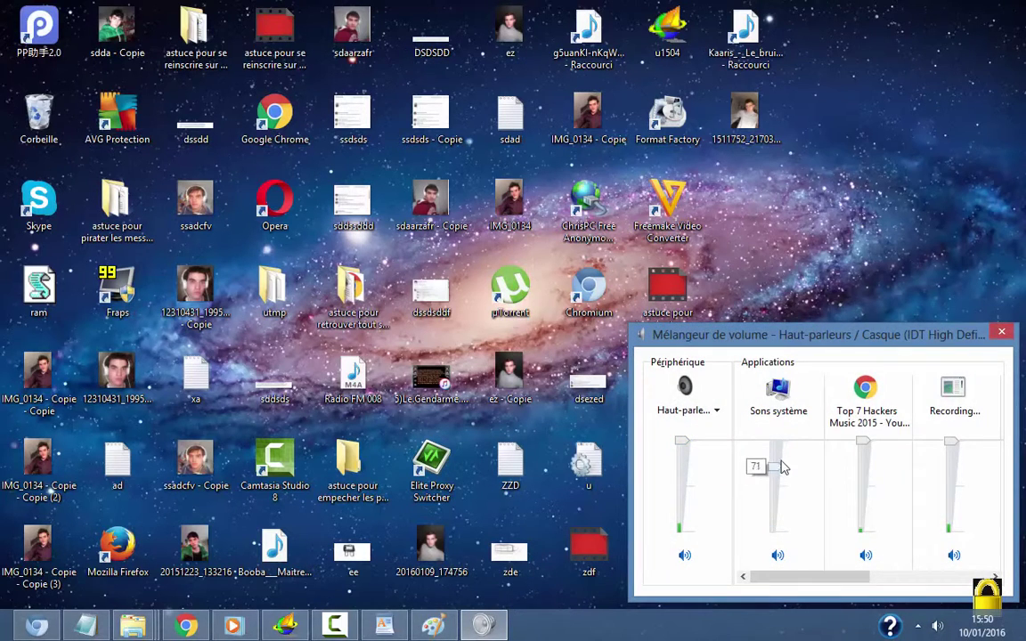
{"action": "mouse_move", "coordinate": [682, 446]}
{"action": "left_mouse_down"}
{"action": "mouse_move", "coordinate": [683, 481]}
{"action": "mouse_move", "coordinate": [682, 453]}
{"action": "left_mouse_up"}
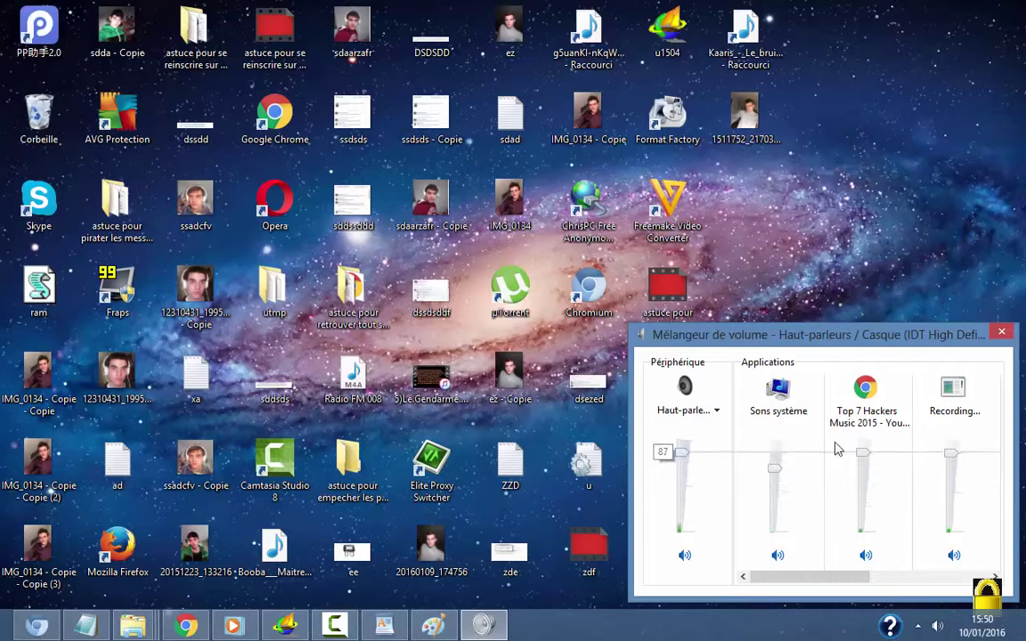
{"action": "left_click_drag", "start_coordinate": [865, 459], "coordinate": [863, 507]}
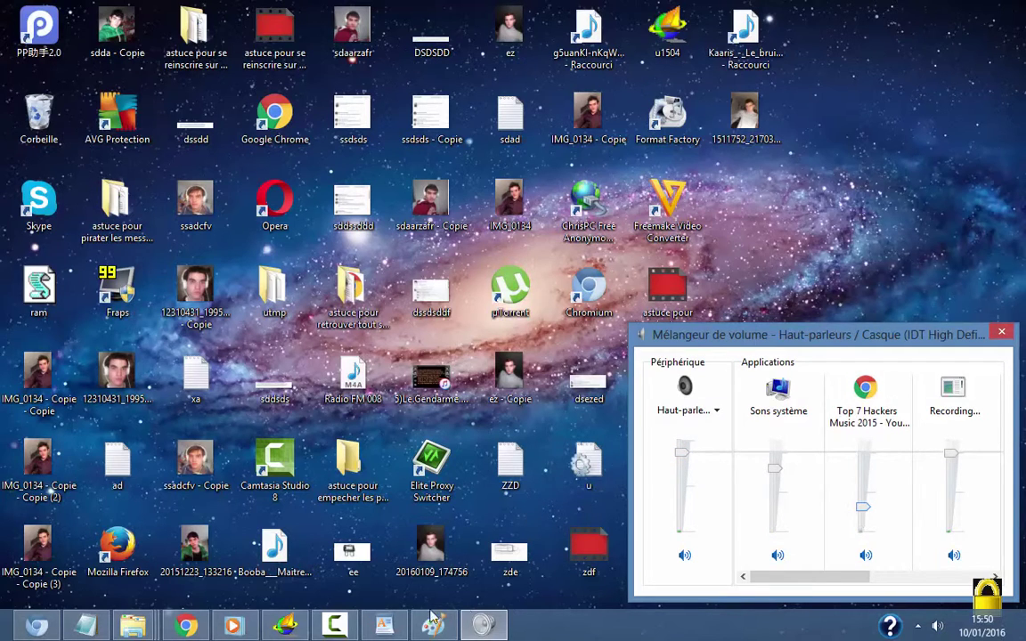
{"action": "left_click", "coordinate": [334, 626]}
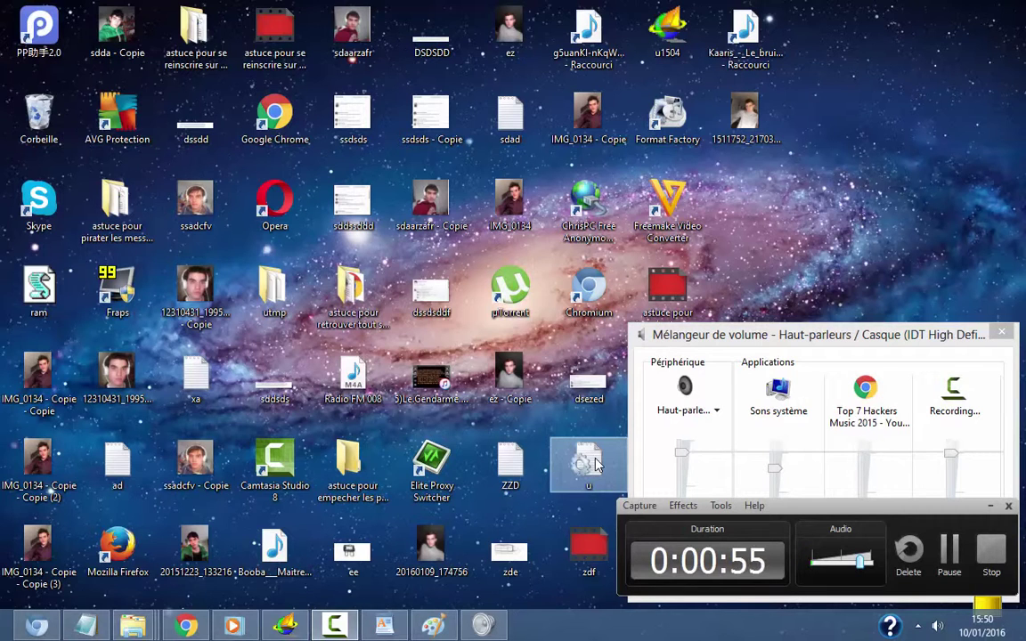
{"action": "left_click", "coordinate": [1001, 337]}
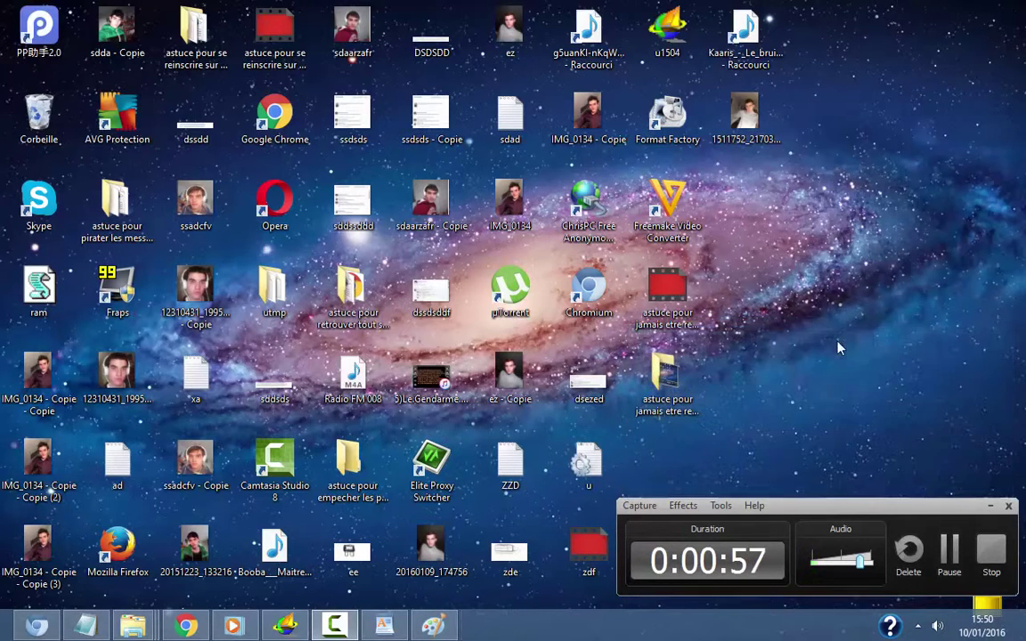
{"action": "left_click_drag", "start_coordinate": [840, 330], "coordinate": [802, 115]}
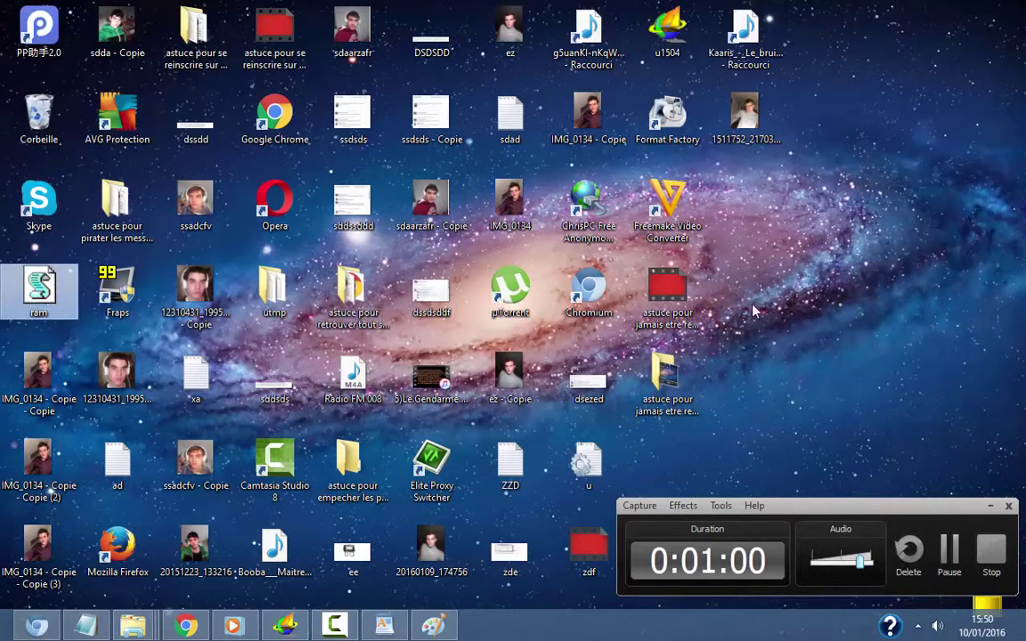
{"action": "left_click_drag", "start_coordinate": [672, 229], "coordinate": [782, 286]}
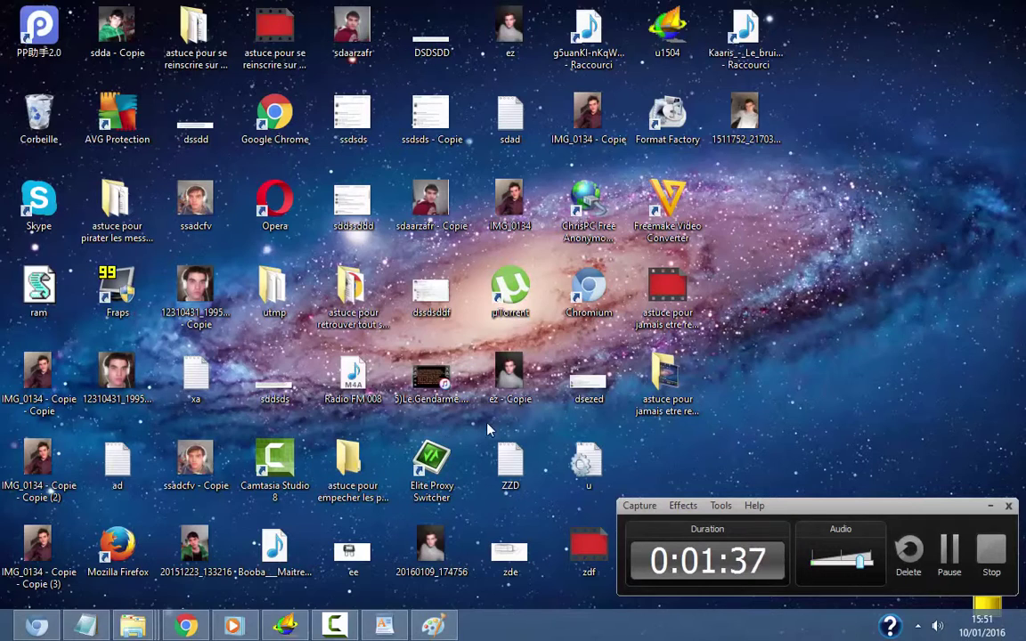
- Pause the YouTube video playing in Chrome and minimise both the browser and Windows Media Player
{"action": "left_click", "coordinate": [233, 626]}
{"action": "left_click", "coordinate": [186, 626]}
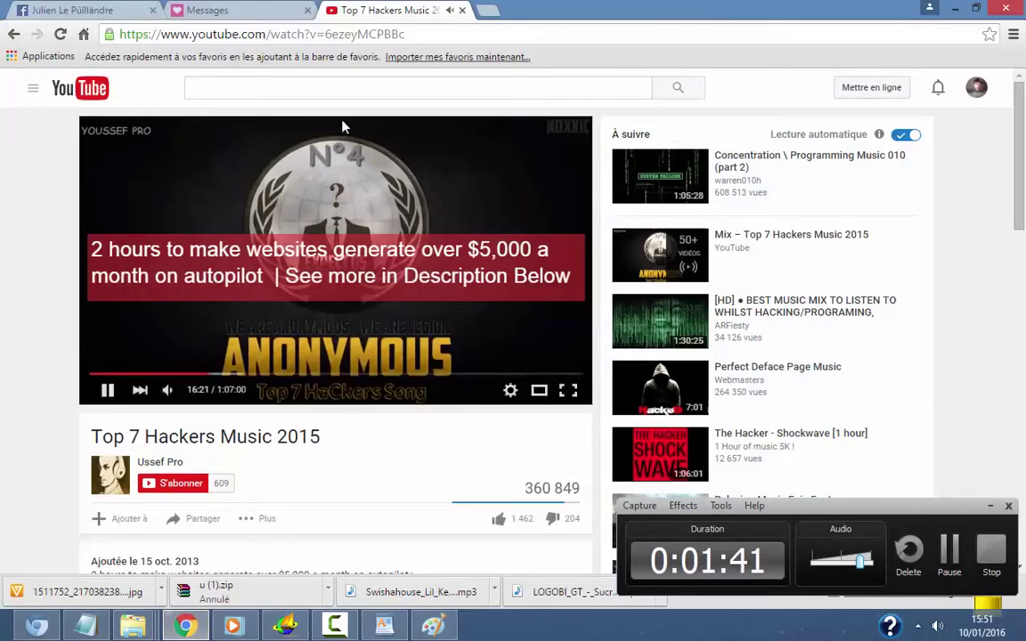
{"action": "left_click", "coordinate": [107, 390]}
{"action": "left_click", "coordinate": [955, 8]}
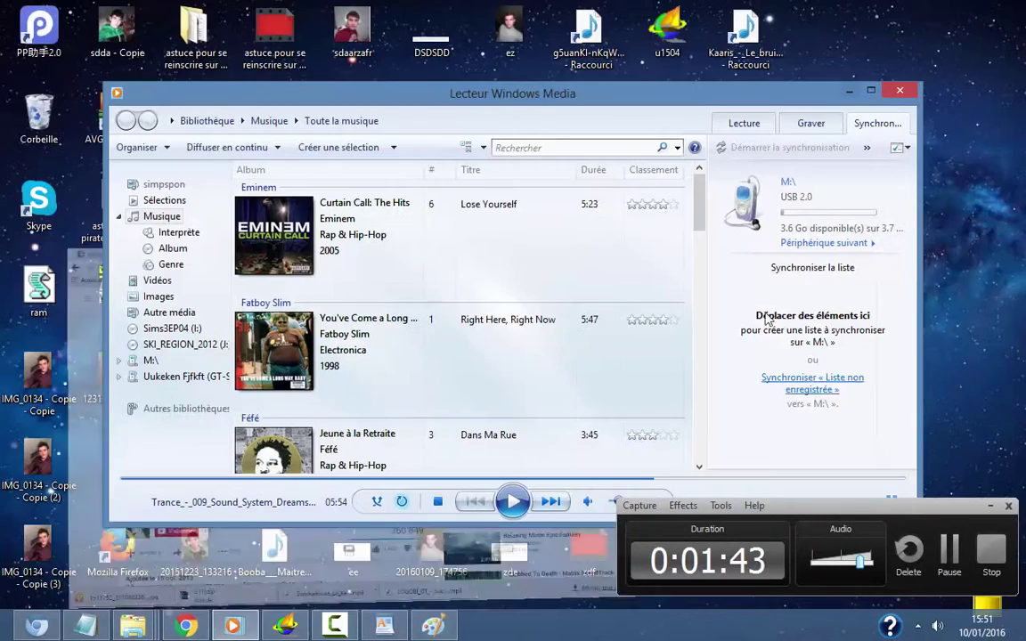
{"action": "left_click", "coordinate": [849, 90]}
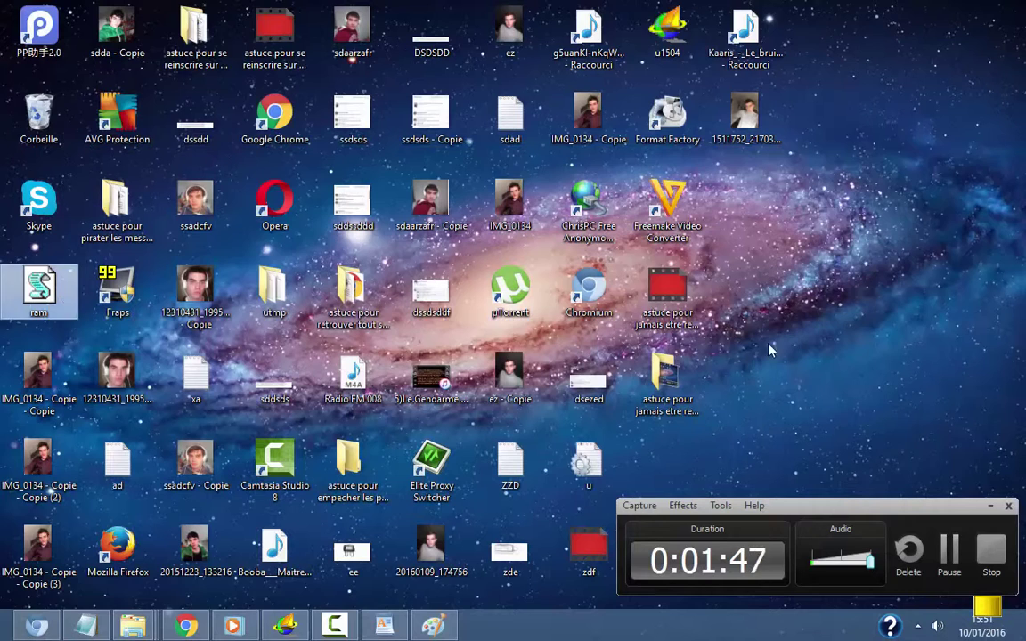
{"action": "left_click_drag", "start_coordinate": [958, 312], "coordinate": [751, 233]}
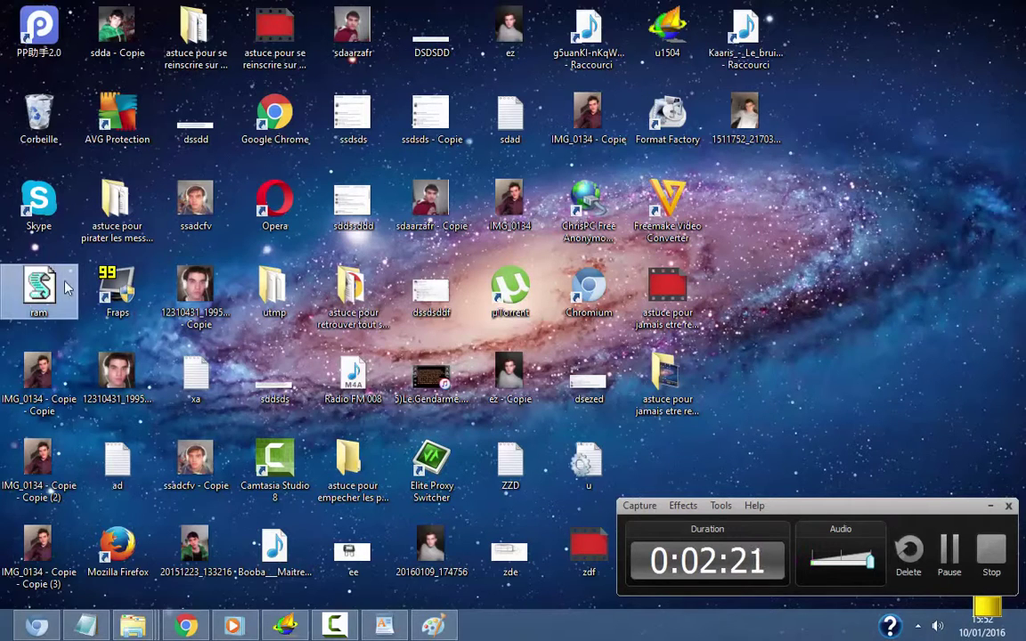
- Switch to Notepad and read the long lines of notes about becoming anonymous with ultrasurf from end to end
{"action": "left_click", "coordinate": [191, 627]}
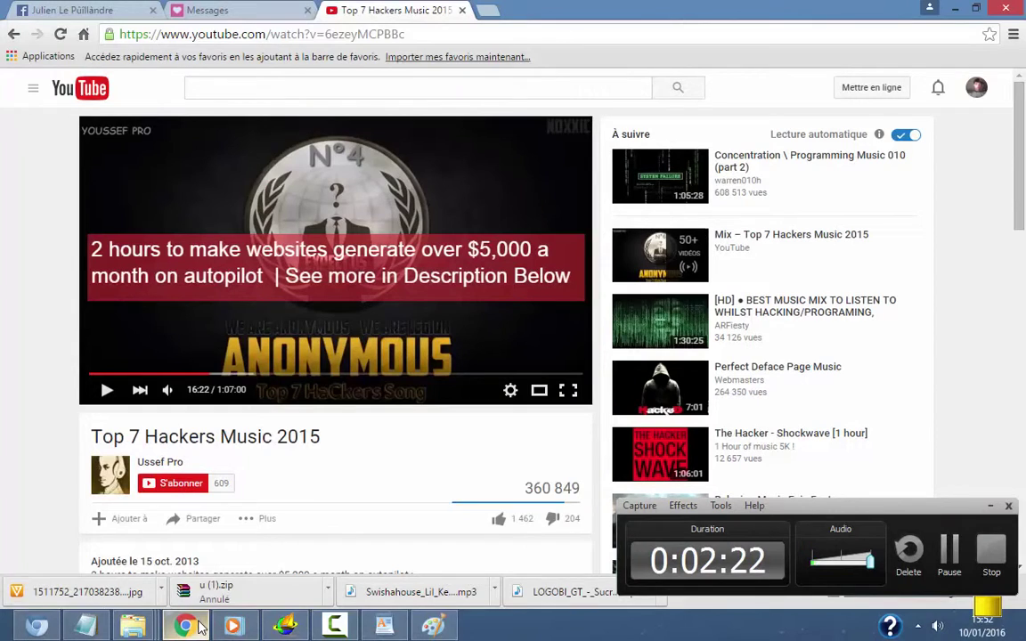
{"action": "left_click", "coordinate": [86, 627]}
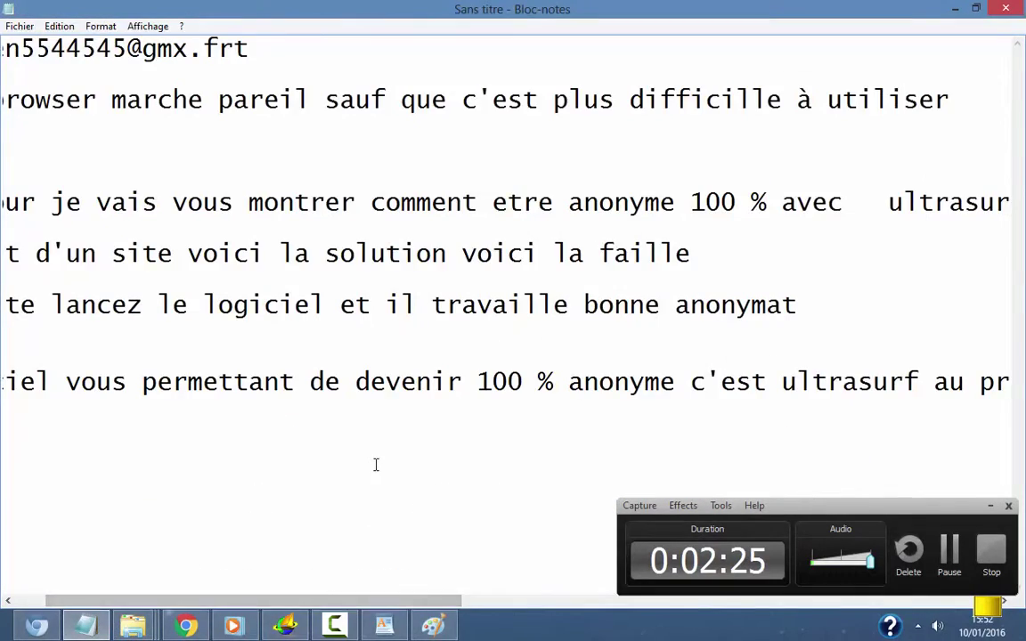
{"action": "scroll", "coordinate": [376, 464], "scroll_direction": "right", "scroll_amount": 5}
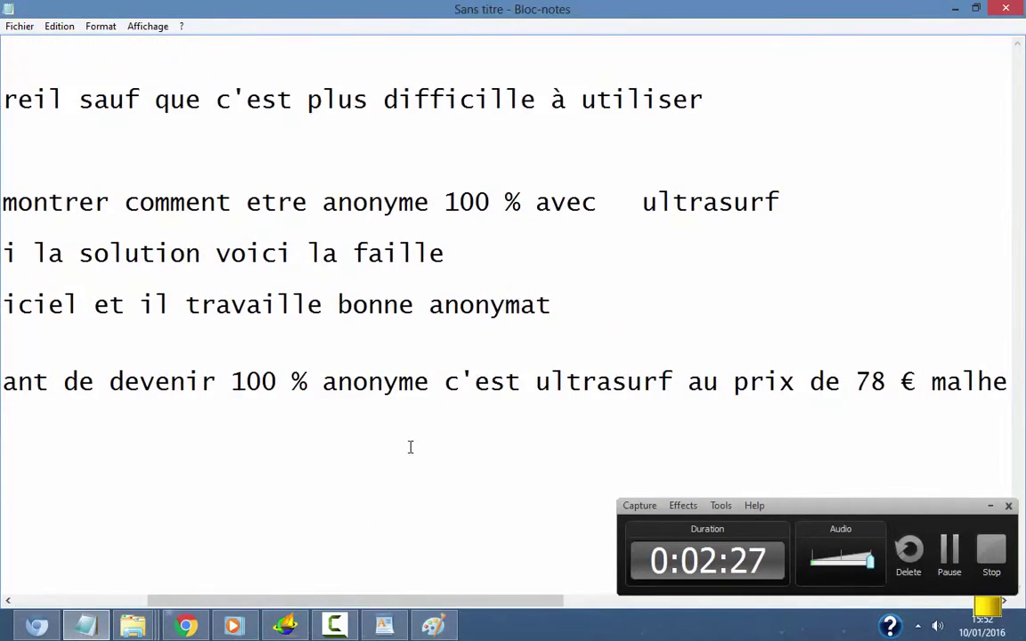
{"action": "scroll", "coordinate": [678, 275], "scroll_direction": "right", "scroll_amount": 3}
{"action": "scroll", "coordinate": [795, 259], "scroll_direction": "left", "scroll_amount": 2}
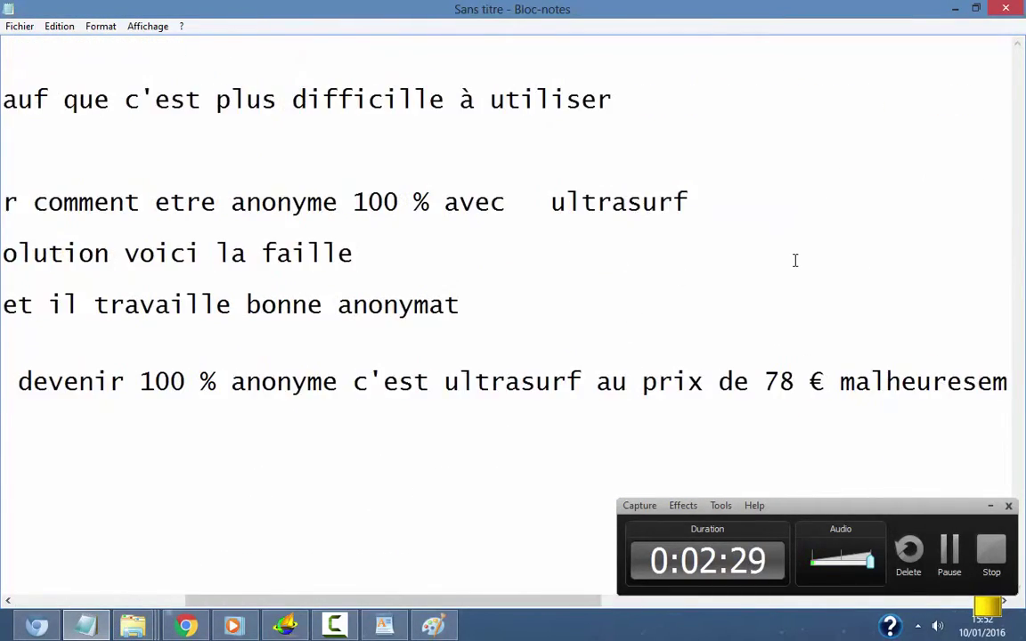
{"action": "scroll", "coordinate": [795, 258], "scroll_direction": "left", "scroll_amount": 5}
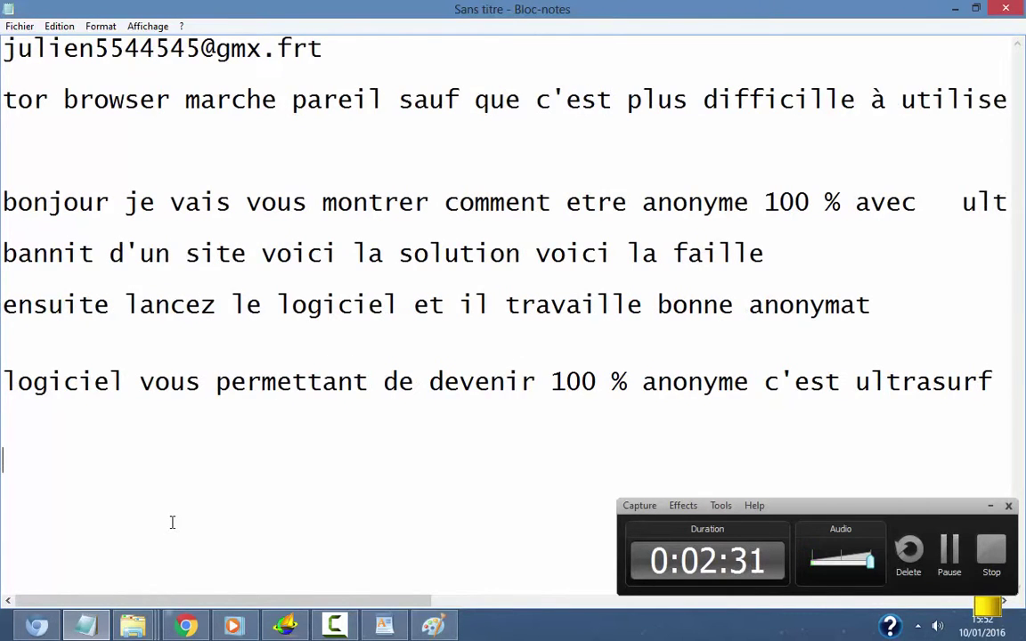
{"action": "scroll", "coordinate": [172, 522], "scroll_direction": "right", "scroll_amount": 5}
{"action": "scroll", "coordinate": [172, 513], "scroll_direction": "left", "scroll_amount": 5}
- Switch to Paint and undo the drawn circles, curves and right-hand sketch, back to the smaller canvas with the original arrow diagram
{"action": "left_click", "coordinate": [433, 626]}
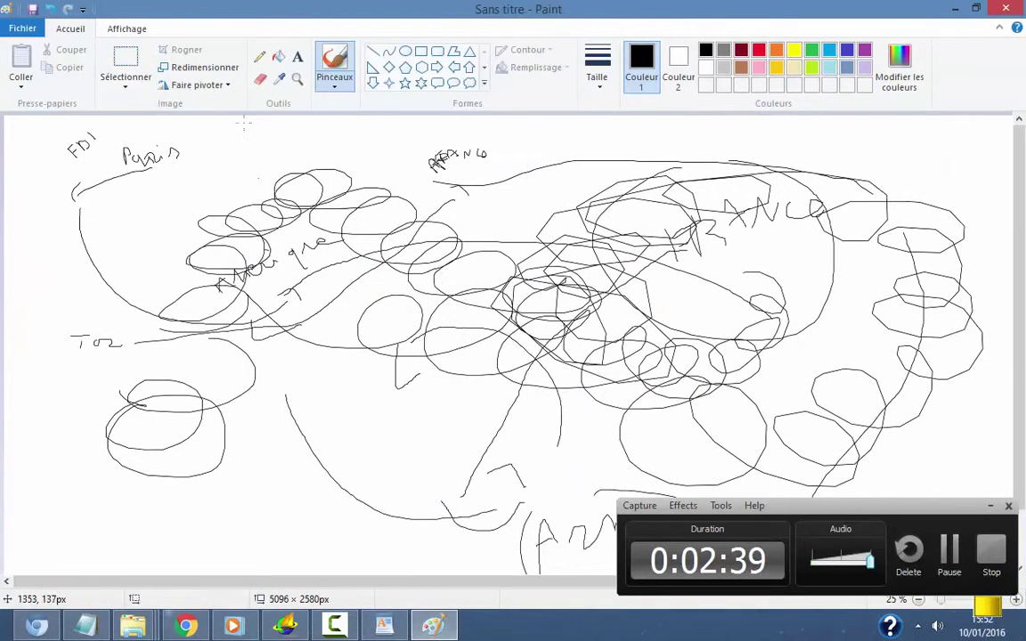
{"action": "left_click", "coordinate": [50, 9]}
{"action": "left_click", "coordinate": [50, 9]}
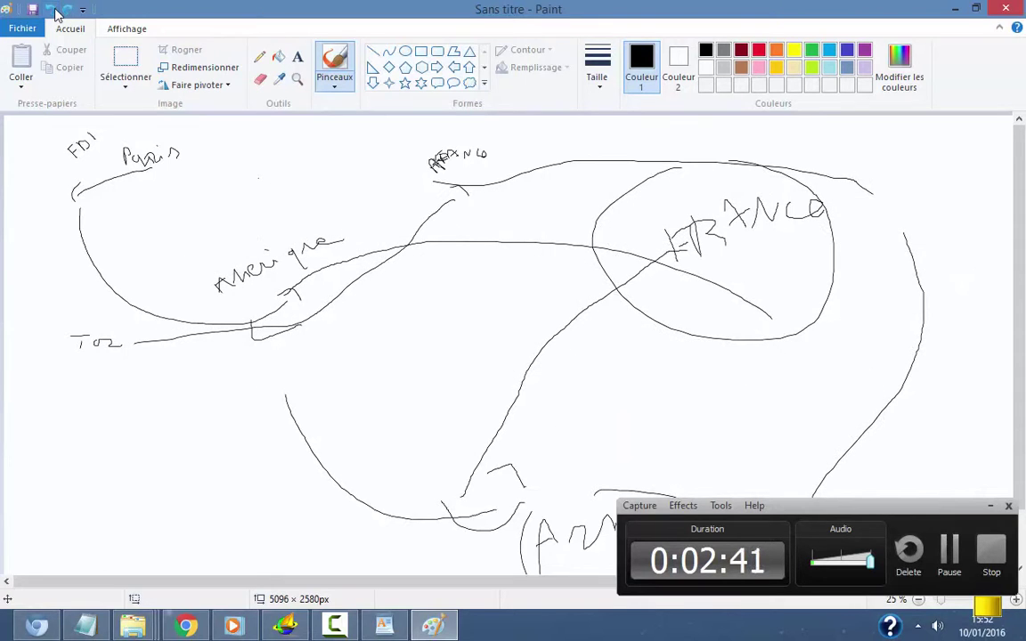
{"action": "left_click", "coordinate": [53, 11]}
{"action": "left_click", "coordinate": [54, 11]}
{"action": "left_click", "coordinate": [53, 11]}
{"action": "left_click", "coordinate": [53, 11]}
{"action": "left_click", "coordinate": [53, 10]}
{"action": "left_click", "coordinate": [54, 11]}
{"action": "left_click", "coordinate": [53, 11]}
{"action": "left_click", "coordinate": [54, 11]}
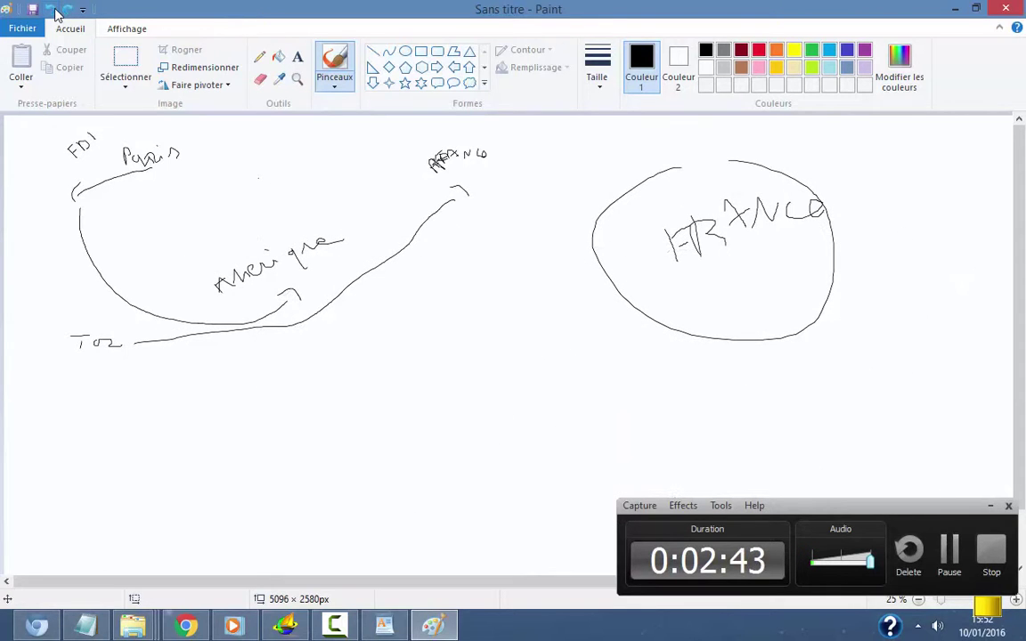
{"action": "left_click", "coordinate": [54, 11]}
{"action": "left_click", "coordinate": [53, 10]}
{"action": "left_click", "coordinate": [53, 10]}
{"action": "left_click", "coordinate": [54, 11]}
{"action": "left_click", "coordinate": [54, 10]}
{"action": "left_click", "coordinate": [54, 11]}
{"action": "left_click", "coordinate": [53, 11]}
{"action": "left_click", "coordinate": [54, 10]}
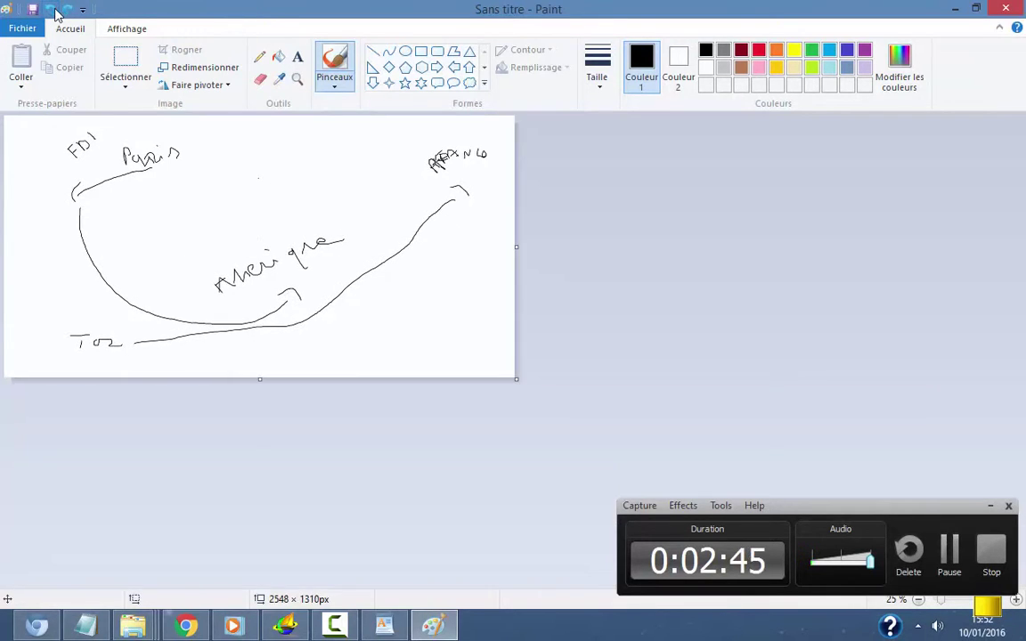
- Enlarge the canvas to 5096 × 2620 px and start a new blank image without saving the drawing
{"action": "left_click_drag", "start_coordinate": [517, 247], "coordinate": [1023, 285]}
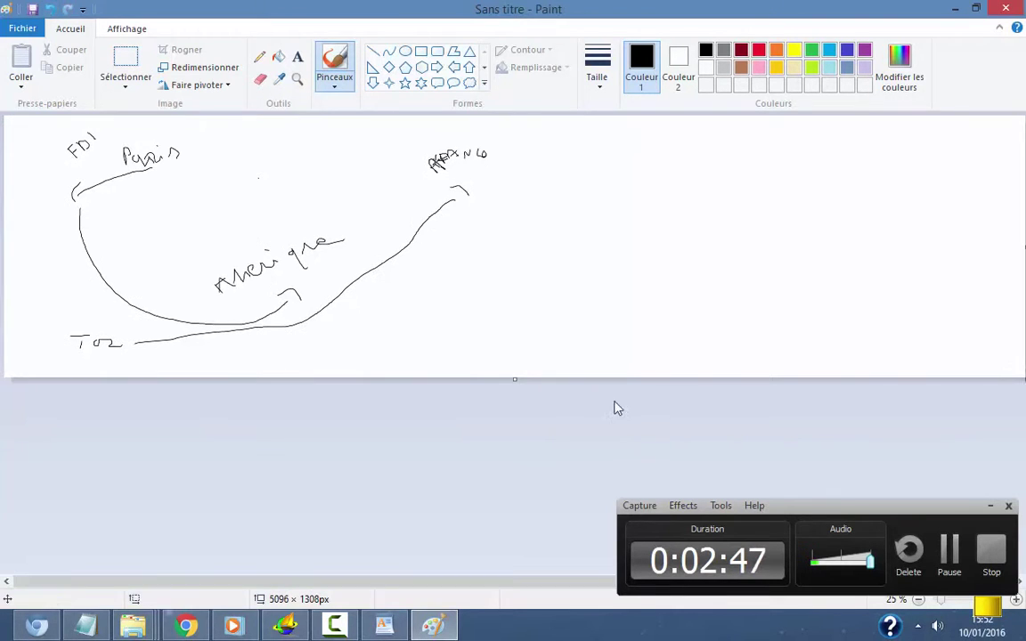
{"action": "left_click_drag", "start_coordinate": [523, 395], "coordinate": [501, 531]}
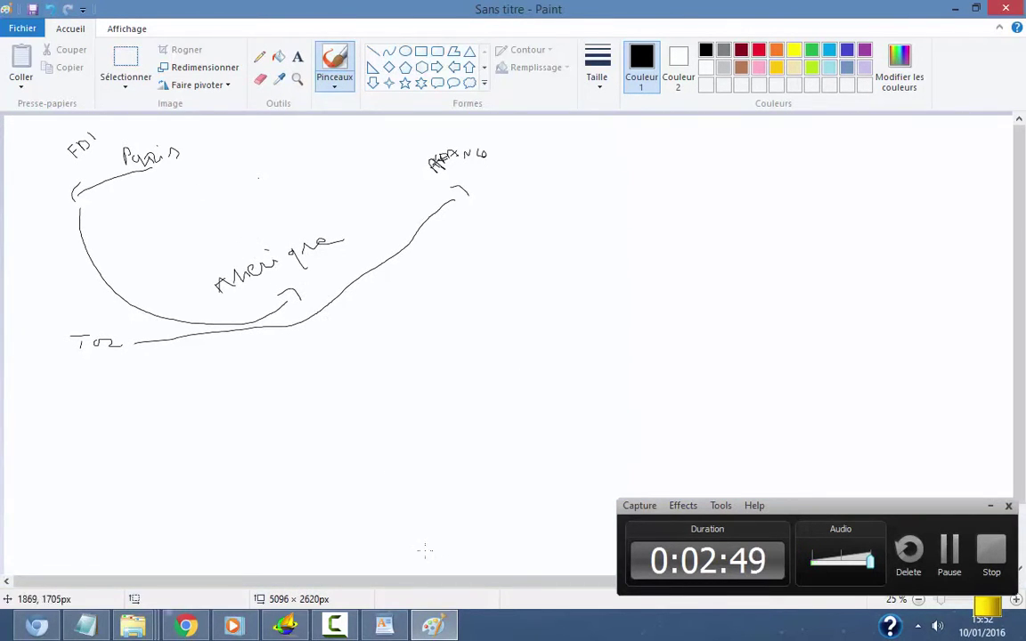
{"action": "left_click", "coordinate": [22, 29]}
{"action": "left_click", "coordinate": [80, 64]}
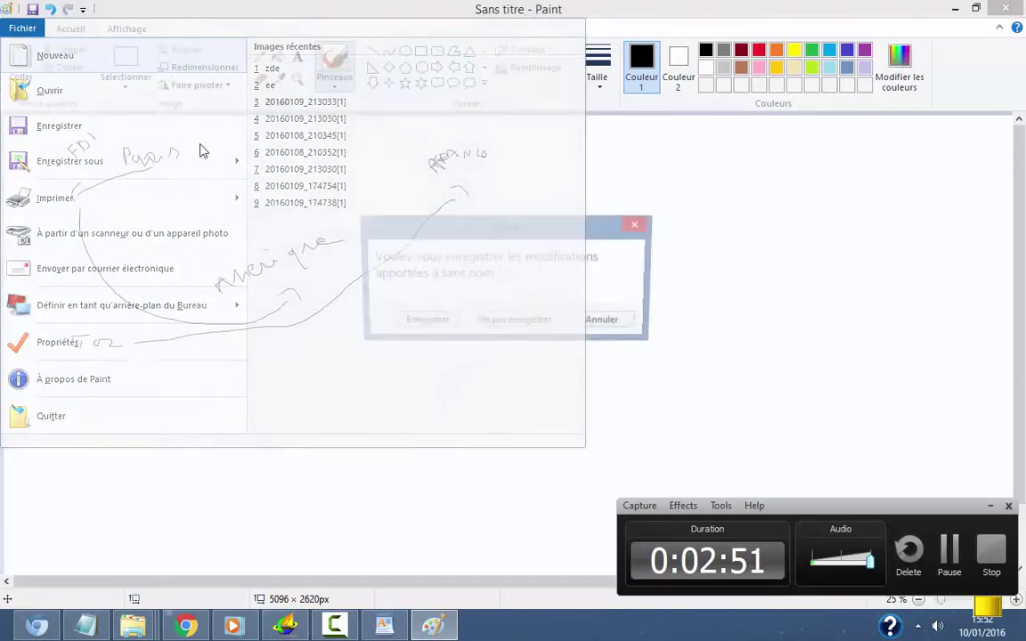
{"action": "left_click", "coordinate": [515, 322]}
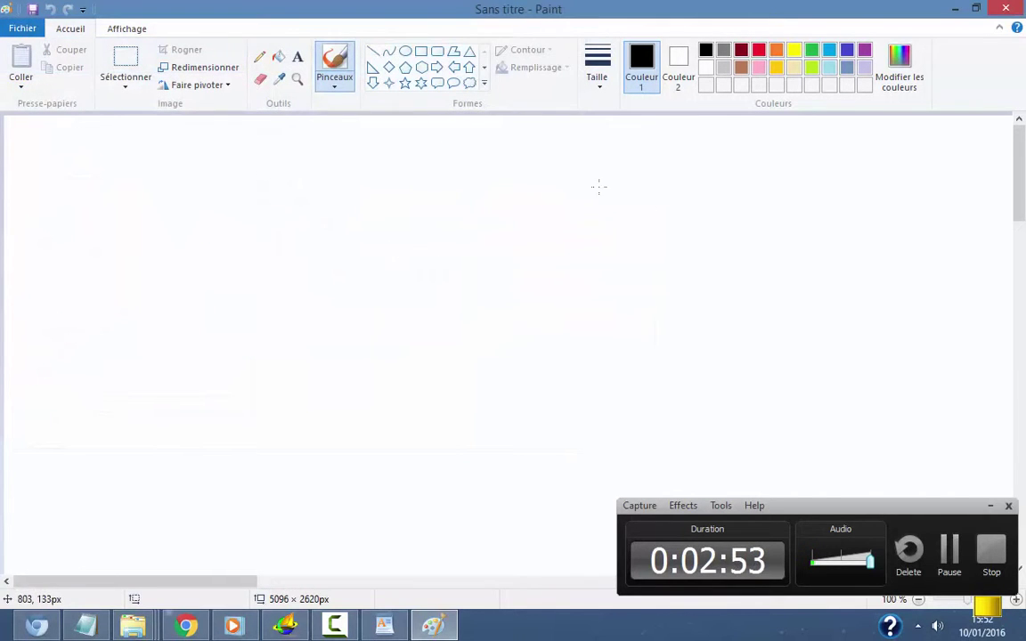
- Brush the large handwritten letters "Fp" with a curved character beside them and a slanting stroke above
{"action": "mouse_move", "coordinate": [319, 242]}
{"action": "left_mouse_down"}
{"action": "mouse_move", "coordinate": [359, 370]}
{"action": "mouse_move", "coordinate": [374, 225]}
{"action": "left_mouse_up"}
{"action": "left_click_drag", "start_coordinate": [332, 307], "coordinate": [409, 296]}
{"action": "mouse_move", "coordinate": [415, 229]}
{"action": "left_mouse_down"}
{"action": "mouse_move", "coordinate": [442, 310]}
{"action": "mouse_move", "coordinate": [487, 264]}
{"action": "mouse_move", "coordinate": [447, 326]}
{"action": "left_mouse_up"}
{"action": "left_click_drag", "start_coordinate": [532, 211], "coordinate": [584, 258]}
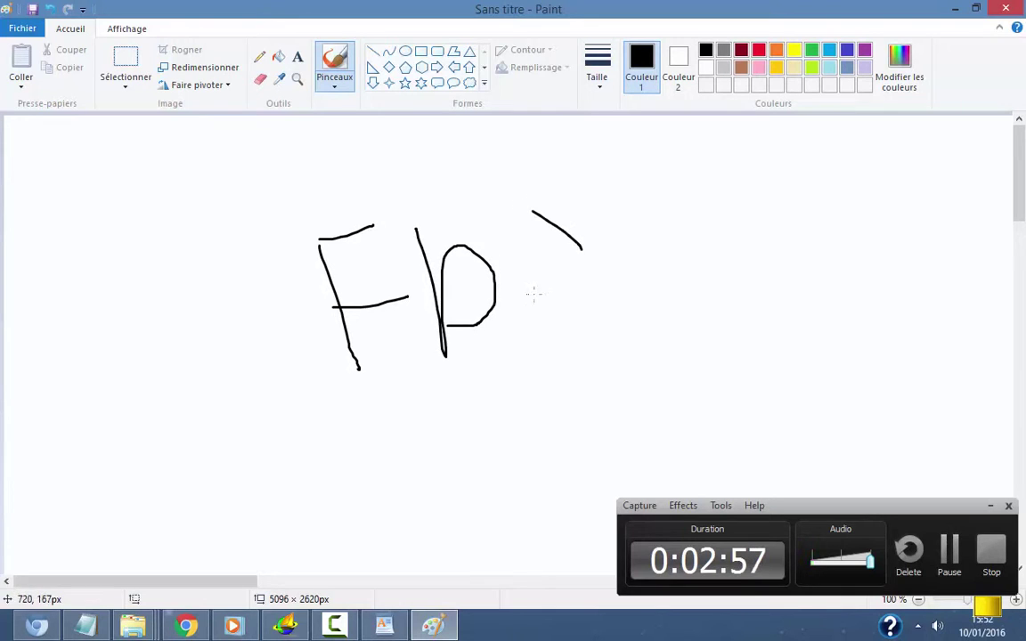
{"action": "left_click_drag", "start_coordinate": [524, 294], "coordinate": [586, 269]}
{"action": "left_click_drag", "start_coordinate": [453, 216], "coordinate": [588, 155]}
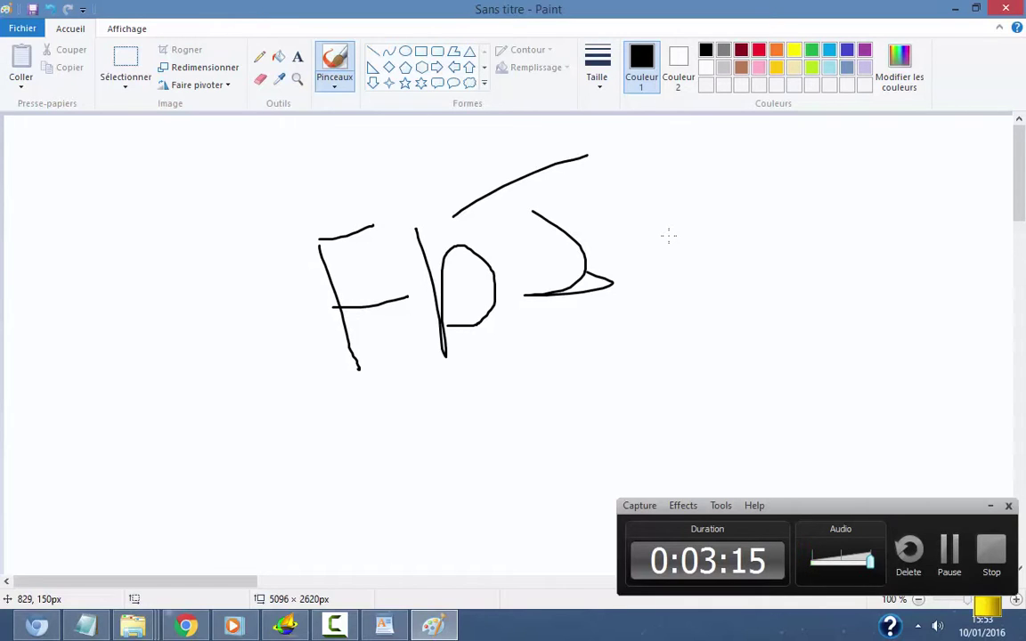
- Draw a curved arrow pointing left below the letters and a long curve sweeping from it down and across to the right
{"action": "scroll", "coordinate": [546, 192], "scroll_direction": "down", "scroll_amount": 4}
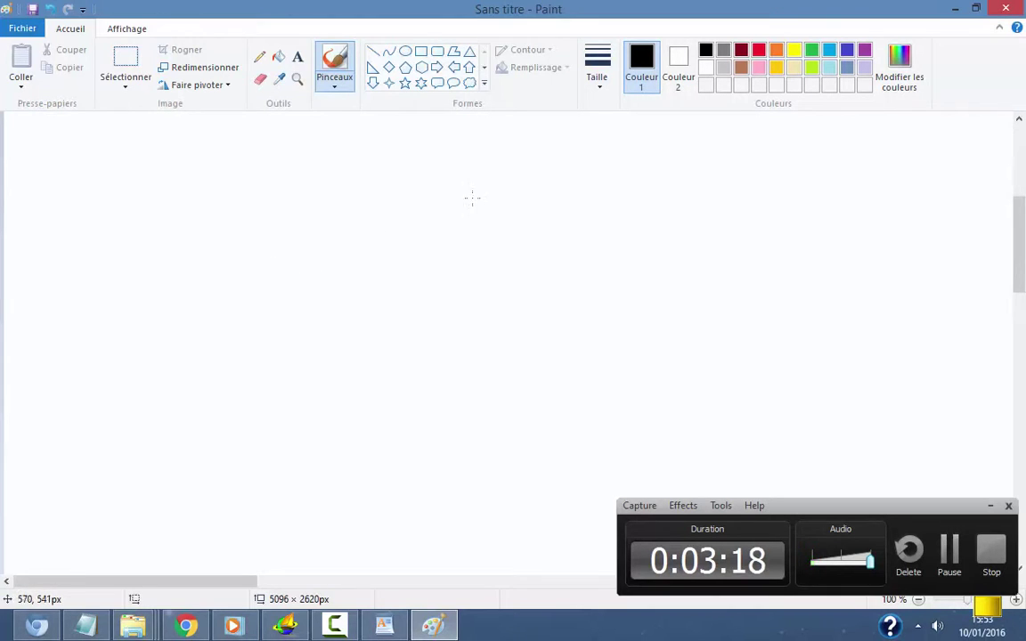
{"action": "mouse_move", "coordinate": [576, 183]}
{"action": "left_mouse_down"}
{"action": "mouse_move", "coordinate": [490, 184]}
{"action": "mouse_move", "coordinate": [400, 212]}
{"action": "mouse_move", "coordinate": [358, 212]}
{"action": "mouse_move", "coordinate": [438, 234]}
{"action": "left_mouse_up"}
{"action": "scroll", "coordinate": [488, 355], "scroll_direction": "up", "scroll_amount": 4}
{"action": "scroll", "coordinate": [481, 236], "scroll_direction": "down", "scroll_amount": 4}
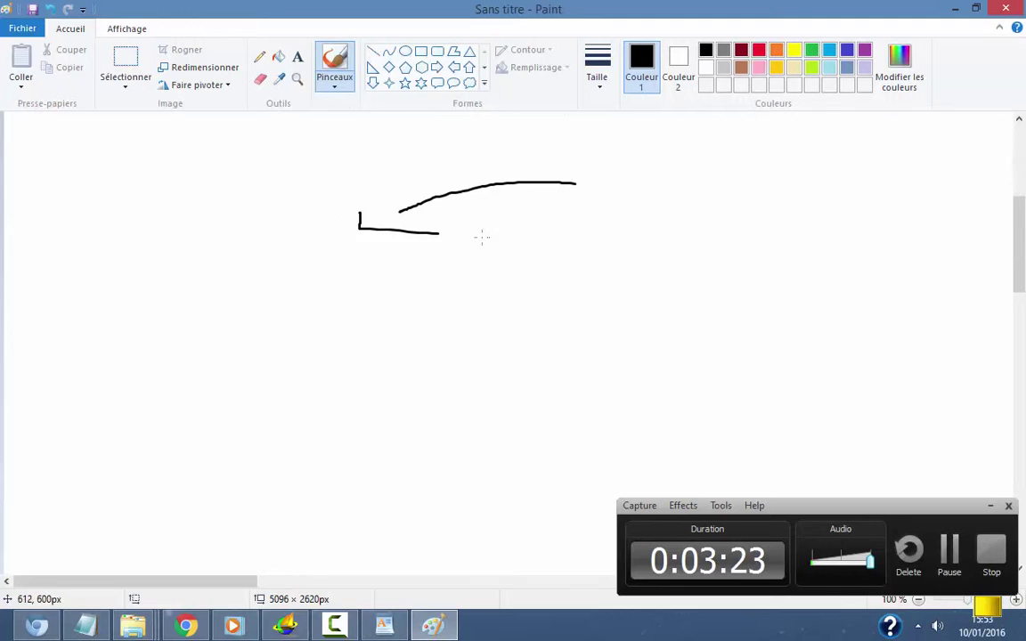
{"action": "scroll", "coordinate": [367, 292], "scroll_direction": "up", "scroll_amount": 2}
{"action": "scroll", "coordinate": [396, 201], "scroll_direction": "down", "scroll_amount": 4}
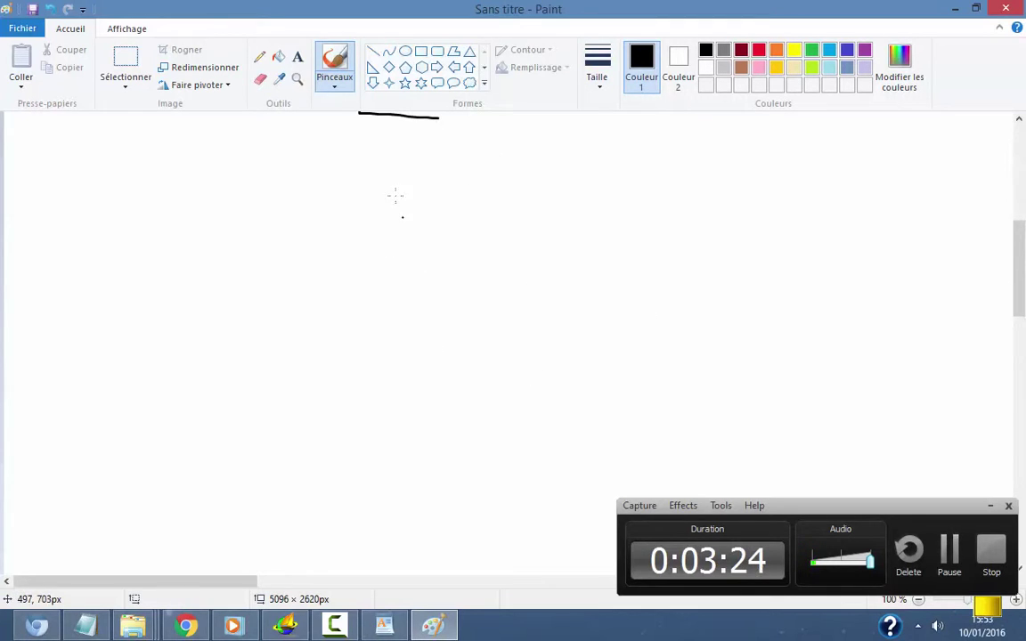
{"action": "mouse_move", "coordinate": [378, 135]}
{"action": "left_mouse_down"}
{"action": "mouse_move", "coordinate": [448, 275]}
{"action": "mouse_move", "coordinate": [705, 361]}
{"action": "mouse_move", "coordinate": [855, 314]}
{"action": "mouse_move", "coordinate": [902, 267]}
{"action": "left_mouse_up"}
{"action": "scroll", "coordinate": [918, 299], "scroll_direction": "up", "scroll_amount": 4}
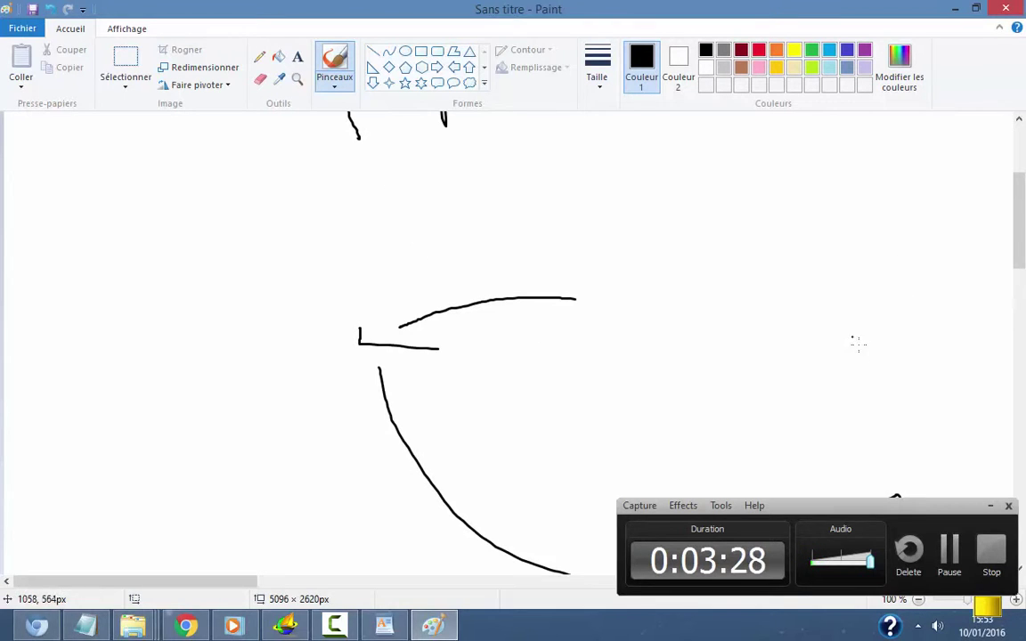
- Draw a chain of three curved arrows leading from the long curve's right end back up to the handwritten letters
{"action": "mouse_move", "coordinate": [913, 435]}
{"action": "left_mouse_down"}
{"action": "mouse_move", "coordinate": [904, 323]}
{"action": "mouse_move", "coordinate": [845, 251]}
{"action": "mouse_move", "coordinate": [773, 230]}
{"action": "left_mouse_up"}
{"action": "mouse_move", "coordinate": [724, 223]}
{"action": "left_mouse_down"}
{"action": "mouse_move", "coordinate": [708, 257]}
{"action": "mouse_move", "coordinate": [757, 263]}
{"action": "left_mouse_up"}
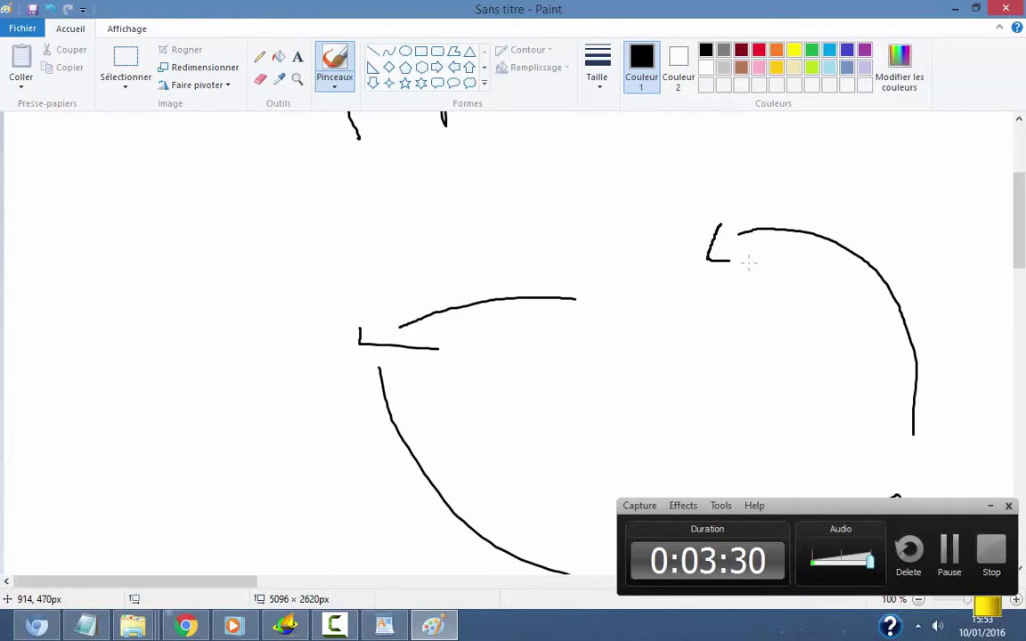
{"action": "mouse_move", "coordinate": [686, 240]}
{"action": "left_mouse_down"}
{"action": "mouse_move", "coordinate": [580, 210]}
{"action": "mouse_move", "coordinate": [599, 161]}
{"action": "mouse_move", "coordinate": [684, 167]}
{"action": "left_mouse_up"}
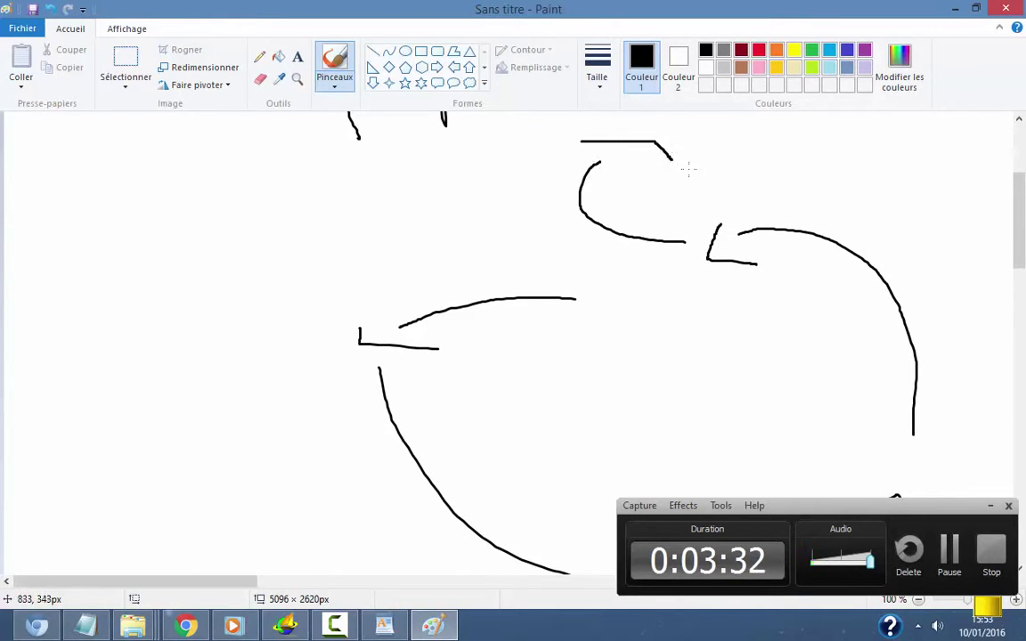
{"action": "scroll", "coordinate": [686, 196], "scroll_direction": "up", "scroll_amount": 3}
{"action": "mouse_move", "coordinate": [674, 210]}
{"action": "left_mouse_down"}
{"action": "mouse_move", "coordinate": [452, 223]}
{"action": "mouse_move", "coordinate": [380, 272]}
{"action": "mouse_move", "coordinate": [368, 303]}
{"action": "mouse_move", "coordinate": [455, 307]}
{"action": "left_mouse_up"}
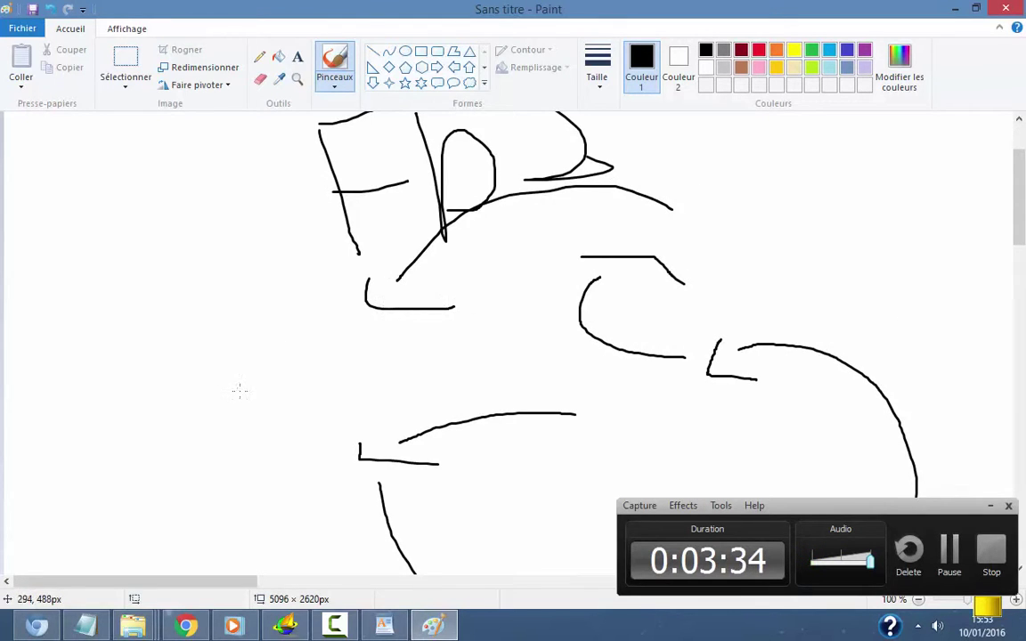
- Draw two curved arrows on the left side of the diagram and a slanting arrow coming in from the far right
{"action": "mouse_move", "coordinate": [239, 389]}
{"action": "left_mouse_down"}
{"action": "mouse_move", "coordinate": [168, 289]}
{"action": "mouse_move", "coordinate": [59, 276]}
{"action": "mouse_move", "coordinate": [91, 229]}
{"action": "left_mouse_up"}
{"action": "mouse_move", "coordinate": [159, 224]}
{"action": "left_mouse_down"}
{"action": "mouse_move", "coordinate": [305, 271]}
{"action": "mouse_move", "coordinate": [327, 433]}
{"action": "left_mouse_up"}
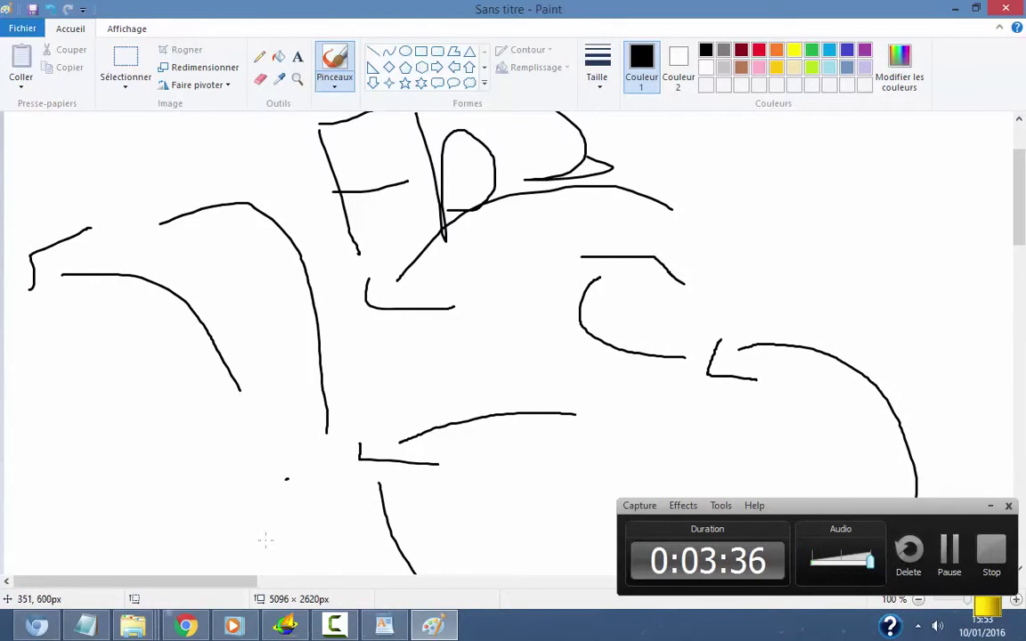
{"action": "left_click_drag", "start_coordinate": [287, 479], "coordinate": [343, 526]}
{"action": "left_click_drag", "start_coordinate": [982, 122], "coordinate": [808, 247]}
{"action": "left_click_drag", "start_coordinate": [773, 240], "coordinate": [769, 247]}
- Draw two large ovals side by side in the blank area well below the arrow diagram
{"action": "scroll", "coordinate": [802, 294], "scroll_direction": "down", "scroll_amount": 6}
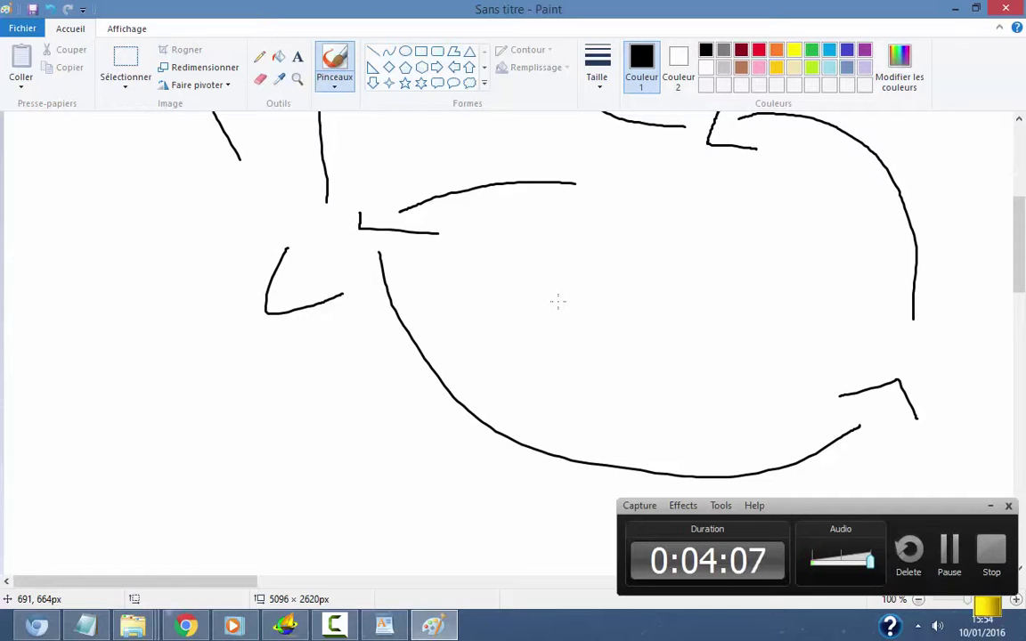
{"action": "scroll", "coordinate": [458, 275], "scroll_direction": "up", "scroll_amount": 5}
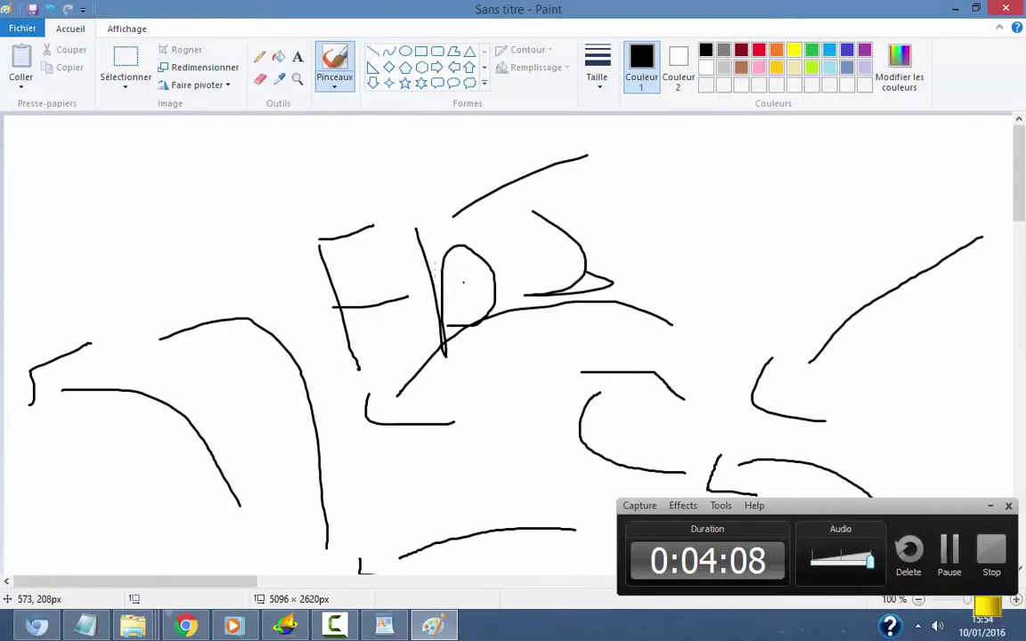
{"action": "scroll", "coordinate": [426, 291], "scroll_direction": "down", "scroll_amount": 8}
{"action": "scroll", "coordinate": [534, 312], "scroll_direction": "up", "scroll_amount": 5}
{"action": "scroll", "coordinate": [436, 303], "scroll_direction": "down", "scroll_amount": 10}
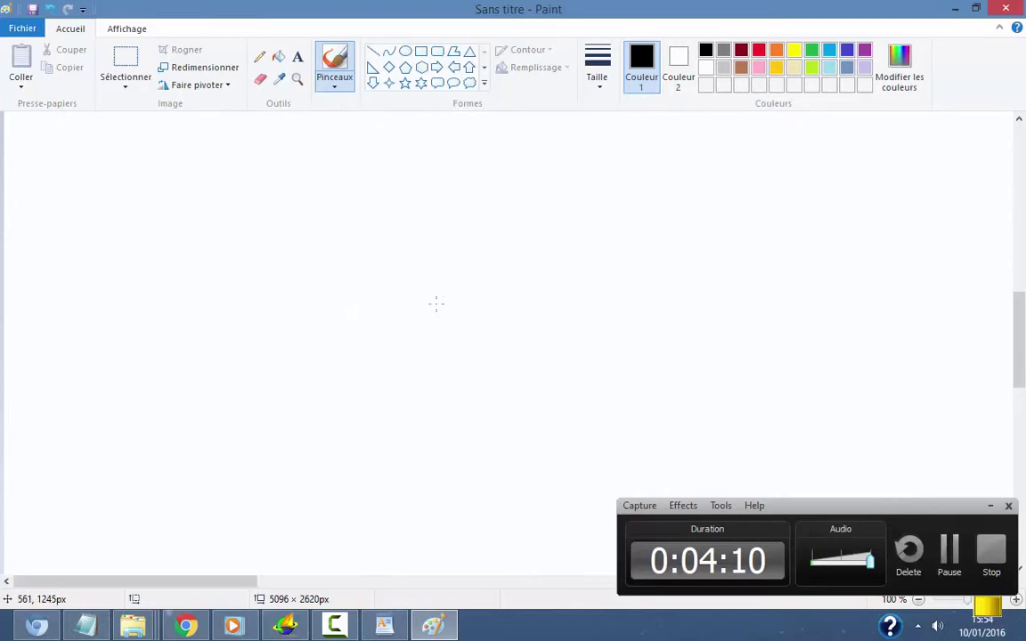
{"action": "mouse_move", "coordinate": [194, 214]}
{"action": "left_mouse_down"}
{"action": "mouse_move", "coordinate": [338, 336]}
{"action": "mouse_move", "coordinate": [439, 312]}
{"action": "mouse_move", "coordinate": [459, 281]}
{"action": "mouse_move", "coordinate": [428, 186]}
{"action": "mouse_move", "coordinate": [328, 158]}
{"action": "mouse_move", "coordinate": [203, 207]}
{"action": "left_mouse_up"}
{"action": "mouse_move", "coordinate": [655, 162]}
{"action": "left_mouse_down"}
{"action": "mouse_move", "coordinate": [564, 245]}
{"action": "mouse_move", "coordinate": [581, 324]}
{"action": "mouse_move", "coordinate": [649, 373]}
{"action": "mouse_move", "coordinate": [762, 373]}
{"action": "mouse_move", "coordinate": [828, 255]}
{"action": "mouse_move", "coordinate": [754, 177]}
{"action": "mouse_move", "coordinate": [655, 166]}
{"action": "left_mouse_up"}
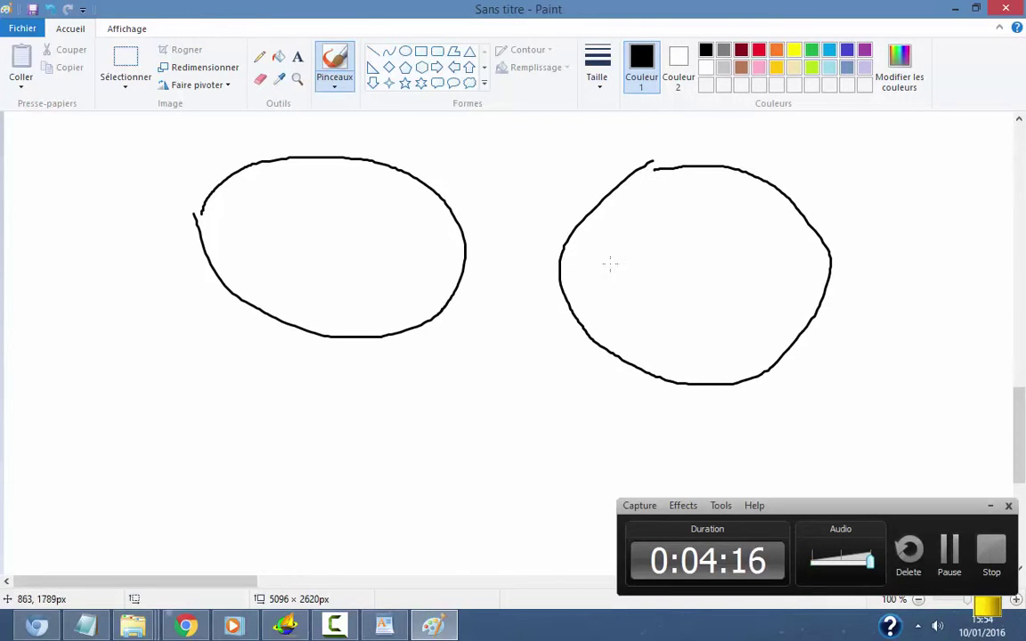
{"action": "left_click", "coordinate": [539, 156]}
- Handwrite the word "ultrasurf" near the bottom of the canvas, below the two ovals
{"action": "scroll", "coordinate": [357, 428], "scroll_direction": "down", "scroll_amount": 5}
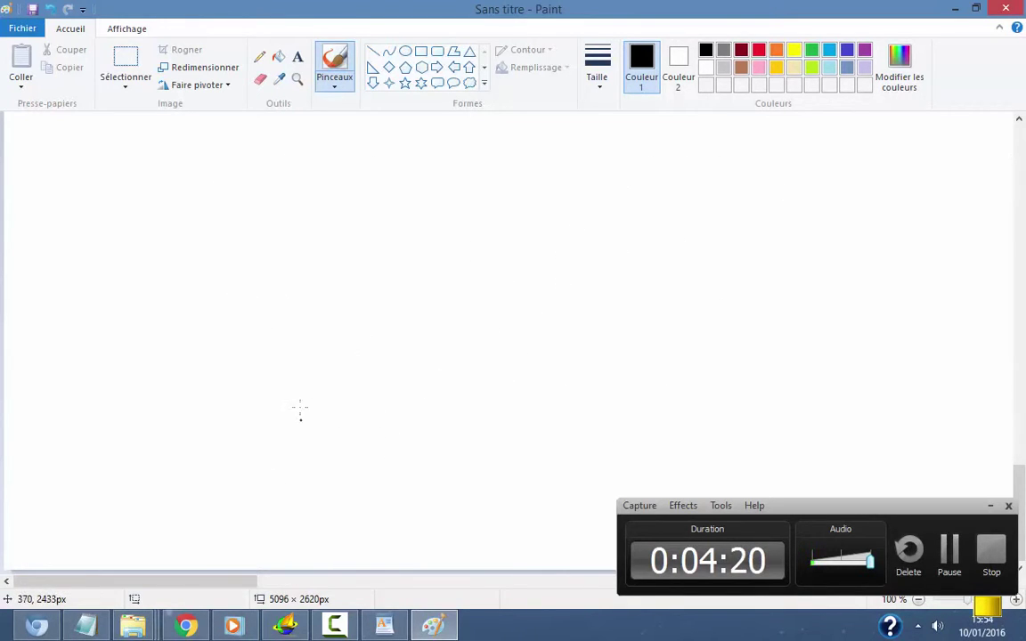
{"action": "left_click", "coordinate": [260, 359]}
{"action": "mouse_move", "coordinate": [196, 284]}
{"action": "left_mouse_down"}
{"action": "mouse_move", "coordinate": [232, 292]}
{"action": "mouse_move", "coordinate": [235, 271]}
{"action": "mouse_move", "coordinate": [275, 313]}
{"action": "left_mouse_up"}
{"action": "mouse_move", "coordinate": [296, 251]}
{"action": "left_mouse_down"}
{"action": "mouse_move", "coordinate": [312, 301]}
{"action": "mouse_move", "coordinate": [366, 271]}
{"action": "mouse_move", "coordinate": [428, 295]}
{"action": "mouse_move", "coordinate": [465, 270]}
{"action": "mouse_move", "coordinate": [499, 278]}
{"action": "mouse_move", "coordinate": [527, 238]}
{"action": "mouse_move", "coordinate": [628, 176]}
{"action": "mouse_move", "coordinate": [642, 274]}
{"action": "mouse_move", "coordinate": [680, 236]}
{"action": "left_mouse_up"}
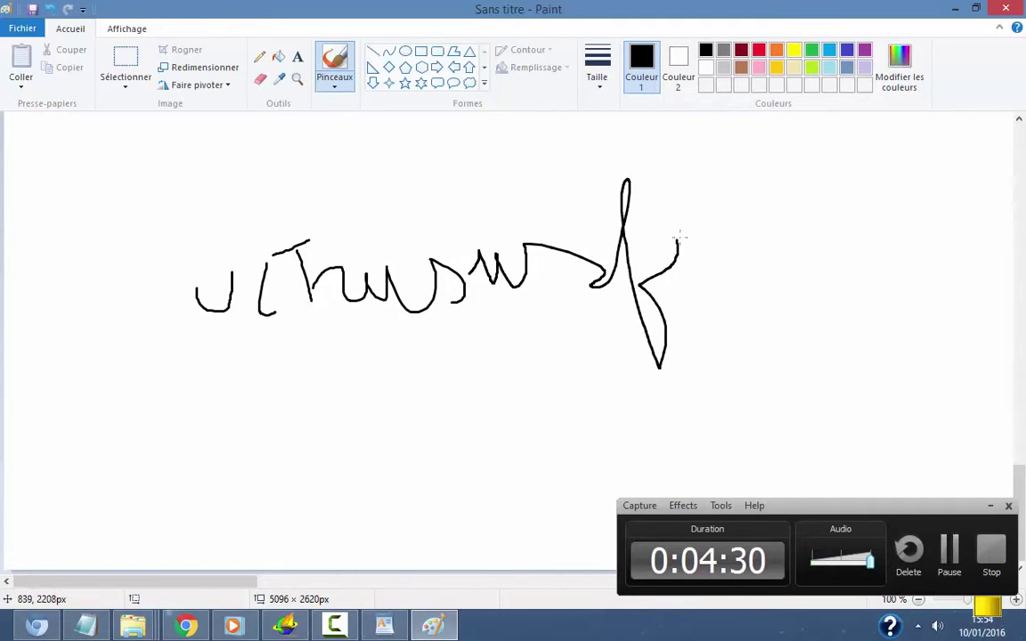
- Handwrite "80 %" to the right of the word "ultrasurf"
{"action": "left_click", "coordinate": [757, 193]}
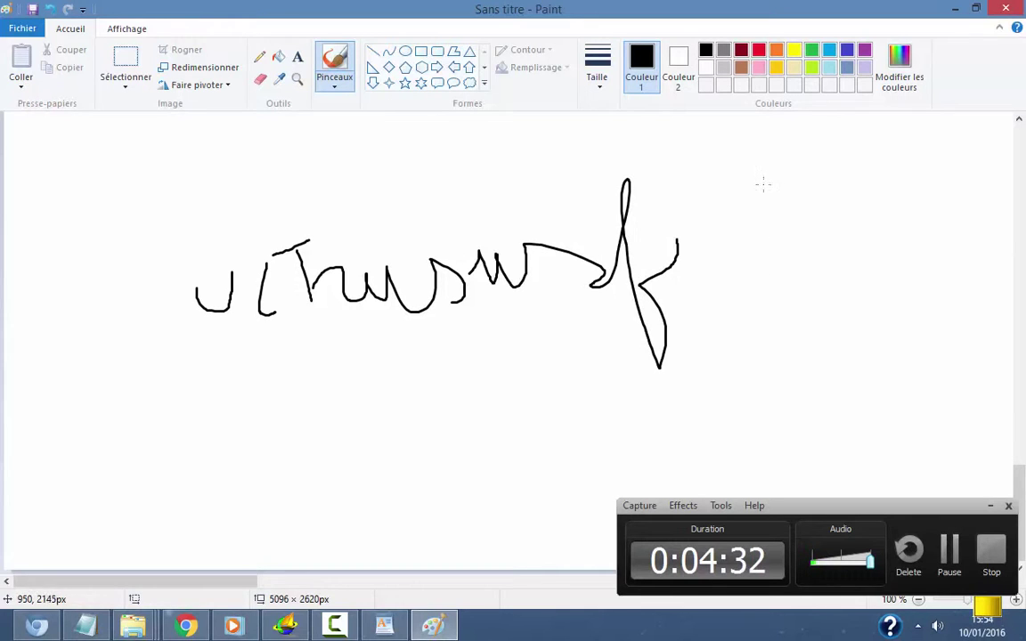
{"action": "left_click_drag", "start_coordinate": [783, 207], "coordinate": [831, 212]}
{"action": "mouse_move", "coordinate": [793, 181]}
{"action": "left_mouse_down"}
{"action": "mouse_move", "coordinate": [864, 227]}
{"action": "mouse_move", "coordinate": [843, 215]}
{"action": "left_mouse_up"}
{"action": "left_click_drag", "start_coordinate": [902, 178], "coordinate": [896, 262]}
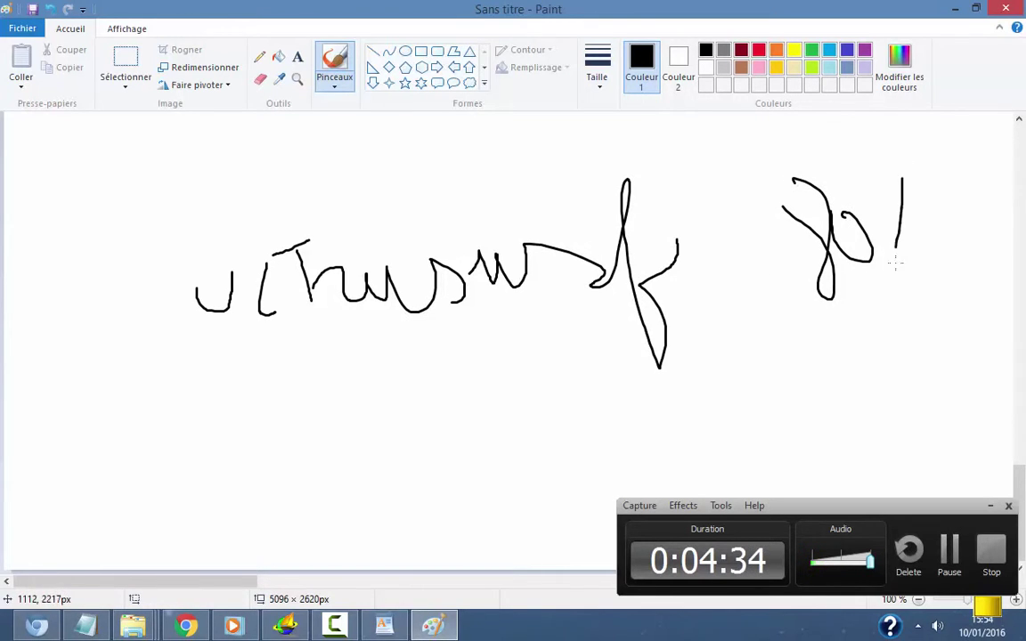
{"action": "left_click_drag", "start_coordinate": [863, 211], "coordinate": [907, 234]}
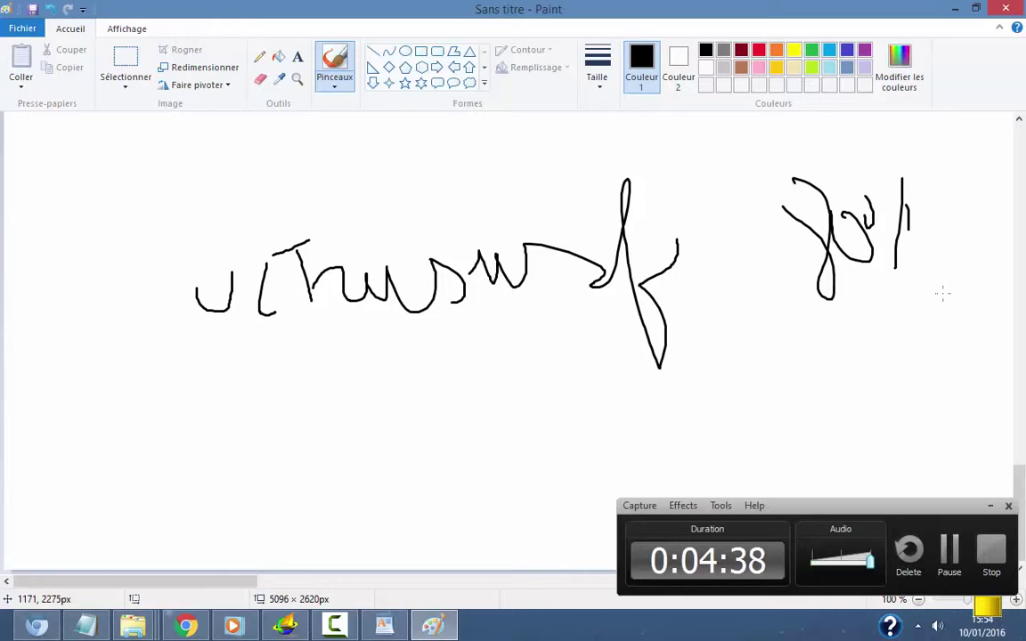
- Handwrite "100 Tor" on the line below the word "ultrasurf"
{"action": "left_click", "coordinate": [729, 366]}
{"action": "mouse_move", "coordinate": [321, 428]}
{"action": "left_mouse_down"}
{"action": "mouse_move", "coordinate": [378, 395]}
{"action": "mouse_move", "coordinate": [388, 436]}
{"action": "mouse_move", "coordinate": [315, 469]}
{"action": "mouse_move", "coordinate": [389, 459]}
{"action": "left_mouse_up"}
{"action": "left_click_drag", "start_coordinate": [314, 470], "coordinate": [401, 461]}
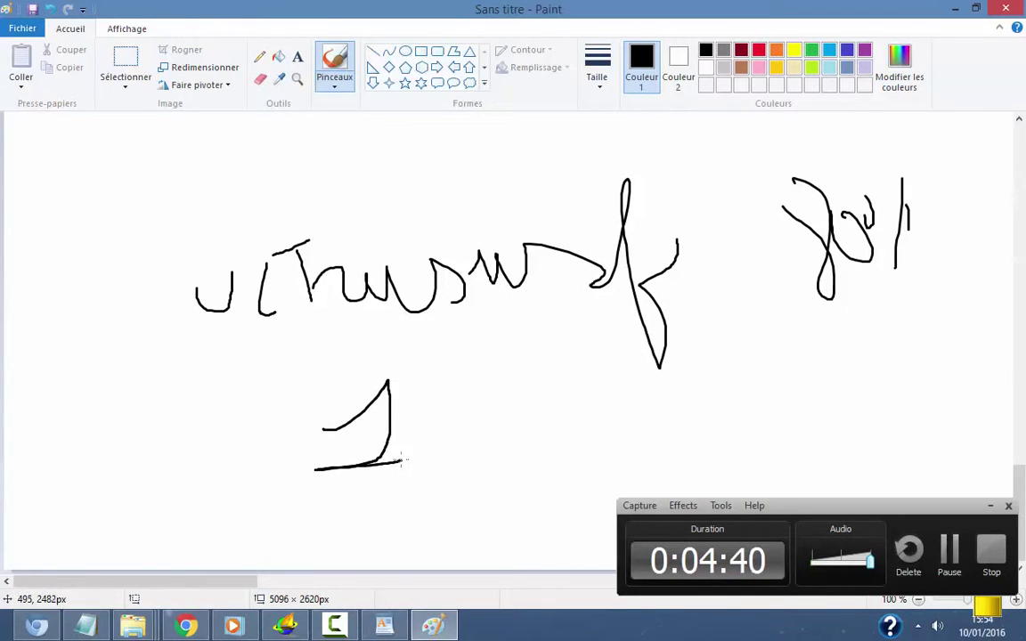
{"action": "left_click_drag", "start_coordinate": [446, 412], "coordinate": [443, 410]}
{"action": "mouse_move", "coordinate": [533, 410]}
{"action": "left_mouse_down"}
{"action": "mouse_move", "coordinate": [556, 425]}
{"action": "mouse_move", "coordinate": [532, 410]}
{"action": "left_mouse_up"}
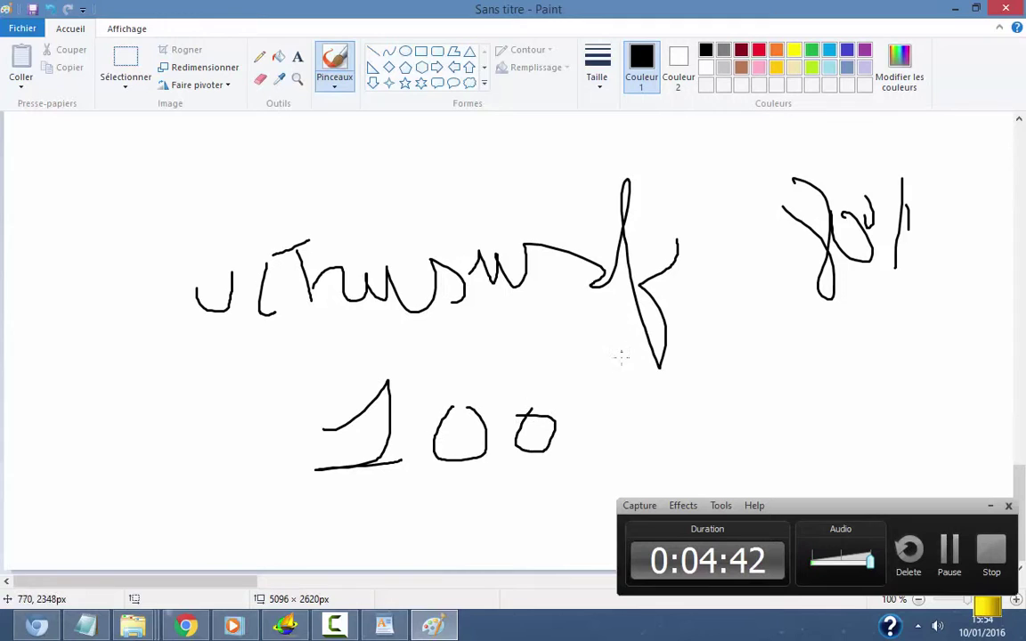
{"action": "mouse_move", "coordinate": [621, 401]}
{"action": "left_mouse_down"}
{"action": "mouse_move", "coordinate": [640, 448]}
{"action": "mouse_move", "coordinate": [664, 390]}
{"action": "mouse_move", "coordinate": [736, 406]}
{"action": "left_mouse_up"}
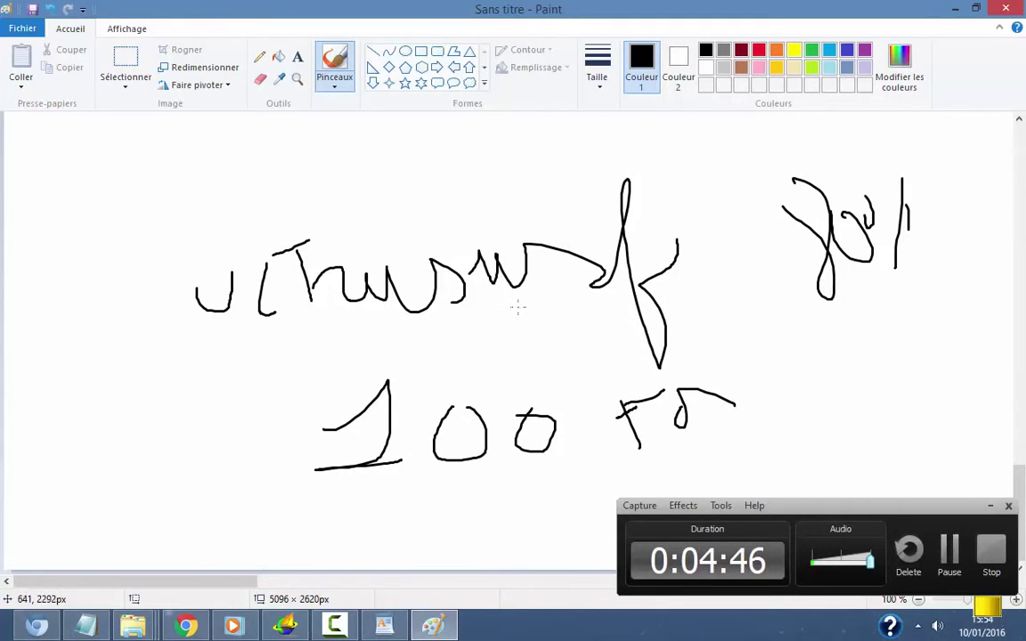
{"action": "left_click_drag", "start_coordinate": [636, 406], "coordinate": [591, 426]}
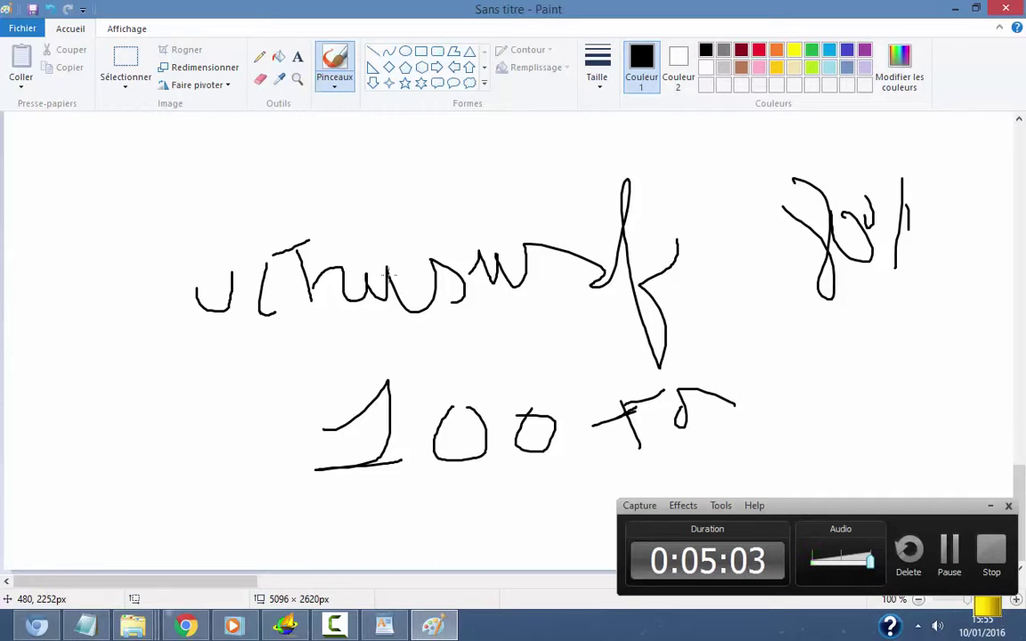
- Draw a loop of three curved arrows in the blank area between the first arrow diagram and the ovals
{"action": "scroll", "coordinate": [295, 228], "scroll_direction": "up", "scroll_amount": 12}
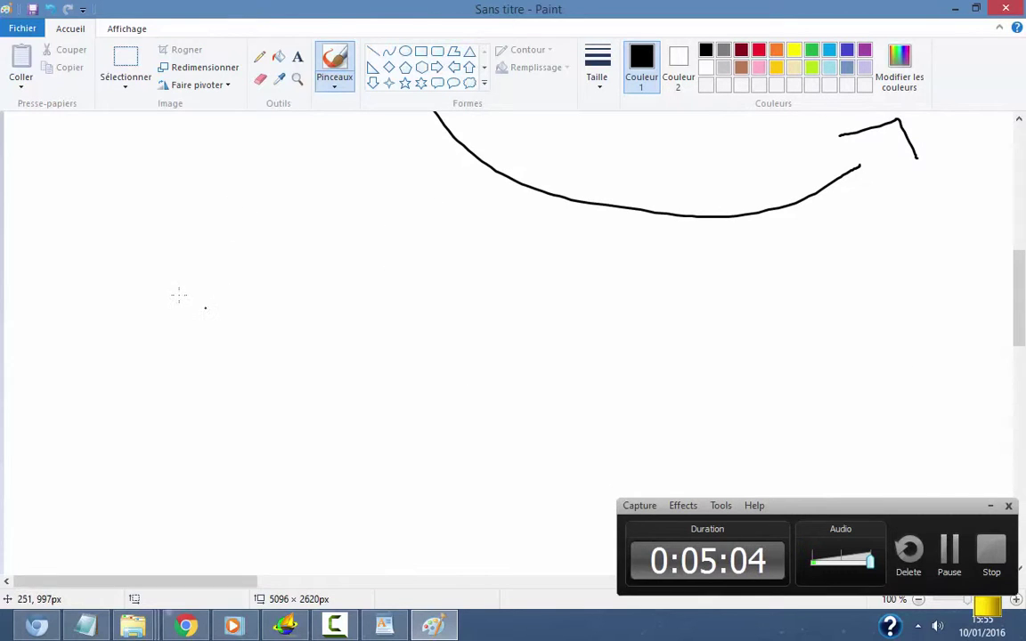
{"action": "mouse_move", "coordinate": [590, 292]}
{"action": "left_mouse_down"}
{"action": "mouse_move", "coordinate": [300, 333]}
{"action": "mouse_move", "coordinate": [275, 361]}
{"action": "mouse_move", "coordinate": [312, 361]}
{"action": "mouse_move", "coordinate": [318, 338]}
{"action": "mouse_move", "coordinate": [444, 446]}
{"action": "mouse_move", "coordinate": [590, 439]}
{"action": "mouse_move", "coordinate": [624, 452]}
{"action": "left_mouse_up"}
{"action": "scroll", "coordinate": [503, 309], "scroll_direction": "down", "scroll_amount": 7}
{"action": "scroll", "coordinate": [504, 309], "scroll_direction": "up", "scroll_amount": 6}
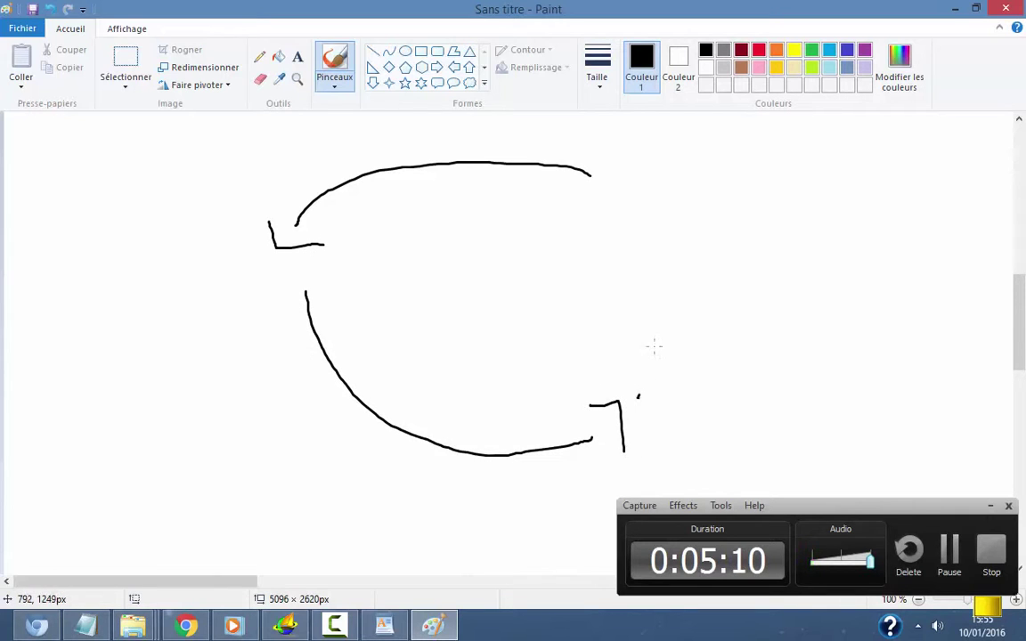
{"action": "mouse_move", "coordinate": [654, 347]}
{"action": "left_mouse_down"}
{"action": "mouse_move", "coordinate": [613, 222]}
{"action": "mouse_move", "coordinate": [545, 244]}
{"action": "left_mouse_up"}
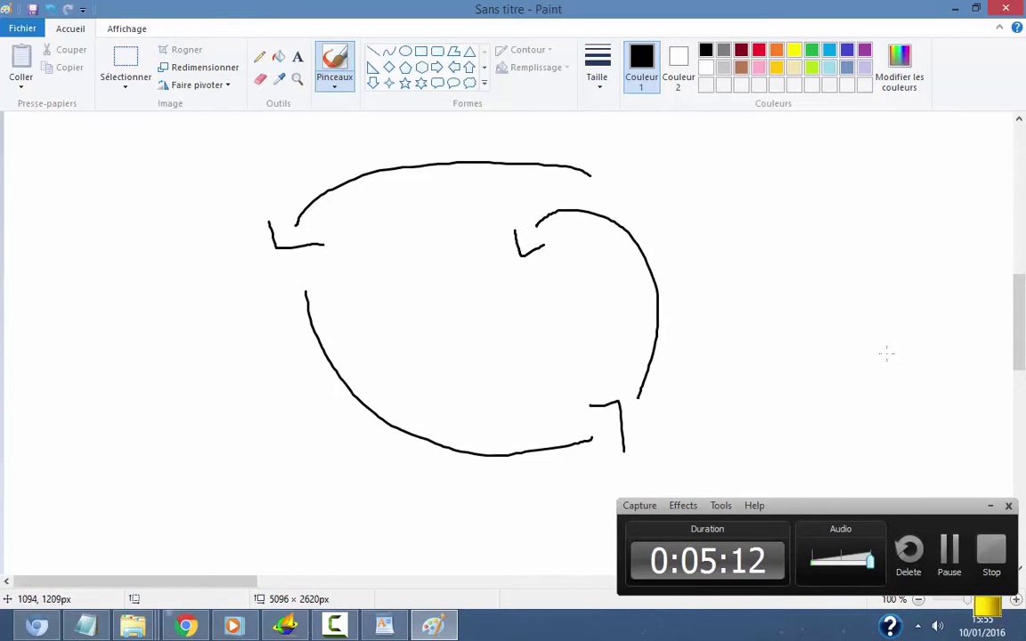
- Draw a long curved arrow from the far right into the loop's middle and a short curved arrow on its left
{"action": "mouse_move", "coordinate": [887, 346]}
{"action": "left_mouse_down"}
{"action": "mouse_move", "coordinate": [570, 235]}
{"action": "mouse_move", "coordinate": [481, 289]}
{"action": "left_mouse_up"}
{"action": "left_click_drag", "start_coordinate": [39, 439], "coordinate": [191, 343]}
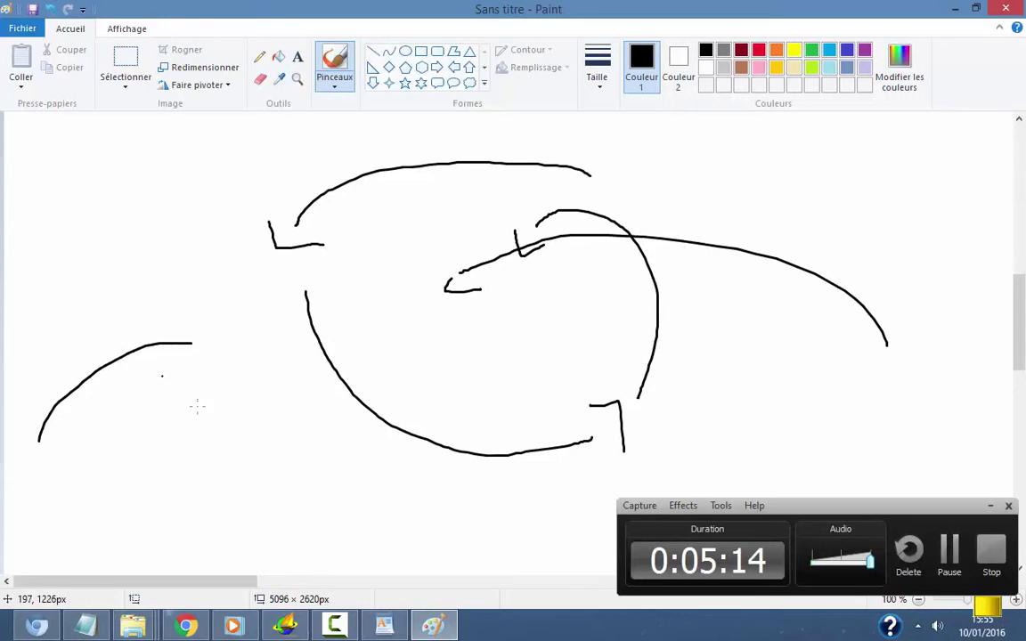
{"action": "left_click_drag", "start_coordinate": [197, 410], "coordinate": [252, 343]}
- Draw a wide arc over the upper left of the handwritten letters at the top of the canvas
{"action": "scroll", "coordinate": [407, 280], "scroll_direction": "up", "scroll_amount": 10}
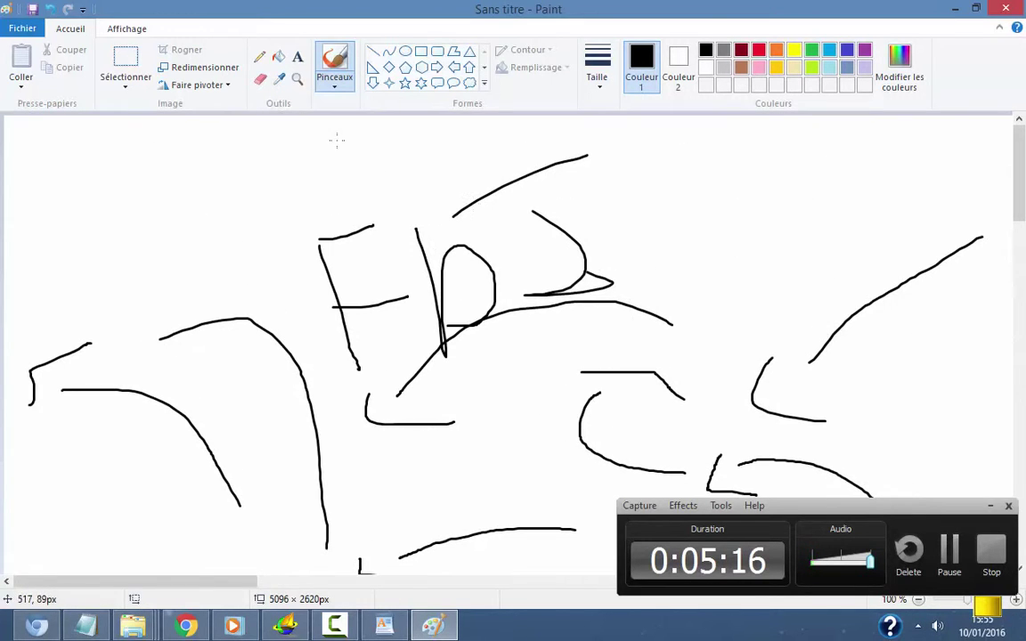
{"action": "left_click", "coordinate": [214, 130]}
{"action": "left_click", "coordinate": [260, 189]}
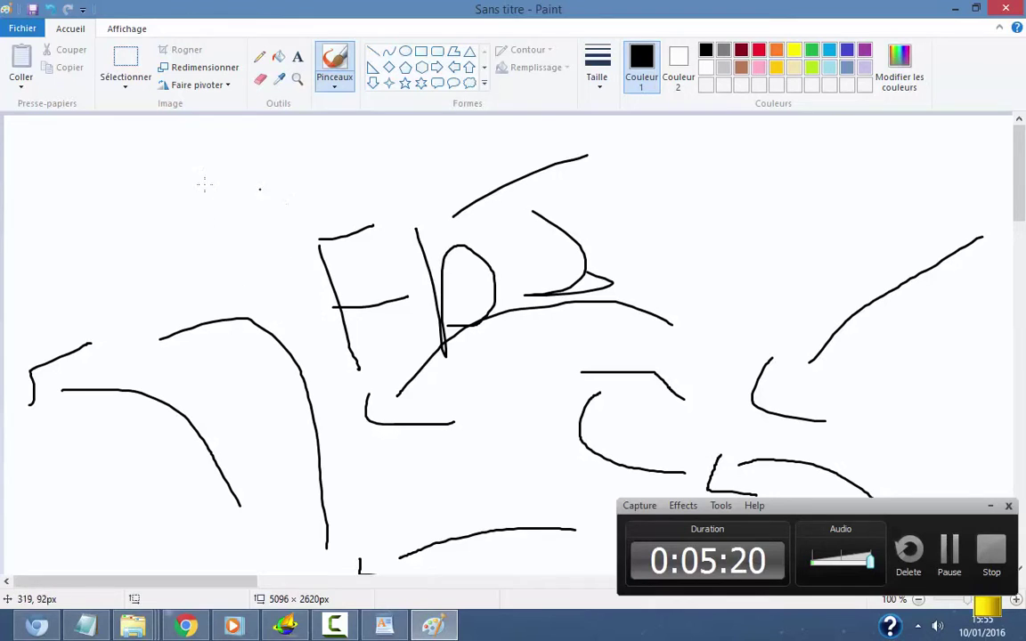
{"action": "left_click", "coordinate": [149, 223]}
{"action": "left_click", "coordinate": [157, 171]}
{"action": "mouse_move", "coordinate": [121, 217]}
{"action": "left_mouse_down"}
{"action": "mouse_move", "coordinate": [220, 169]}
{"action": "mouse_move", "coordinate": [452, 225]}
{"action": "left_mouse_up"}
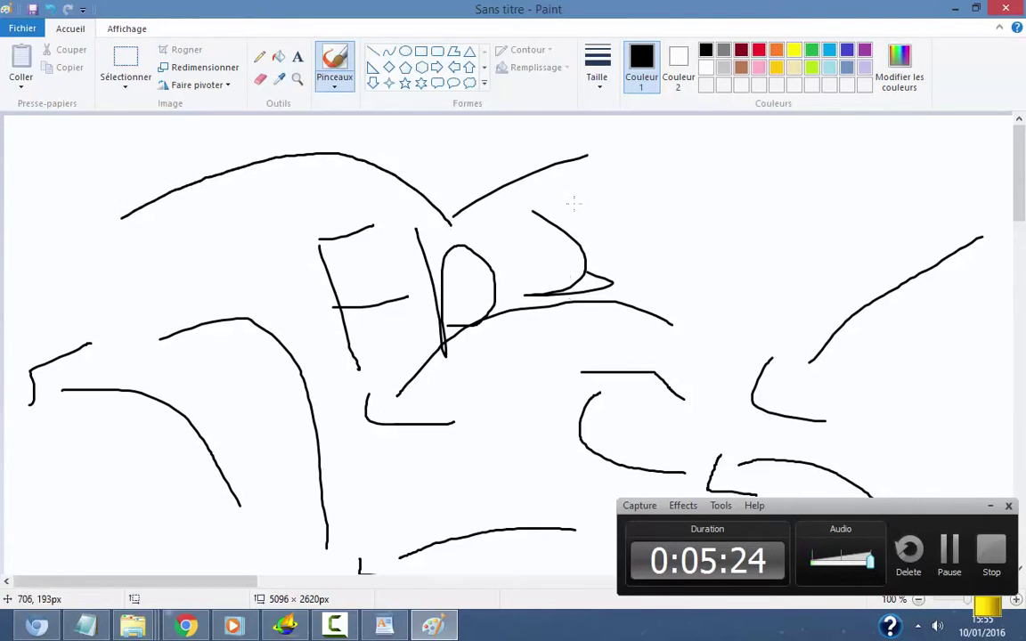
- Draw an arc with the handwritten word "proxy" beneath it at the upper right, and a long curve leading left across the letters
{"action": "left_click", "coordinate": [740, 237]}
{"action": "mouse_move", "coordinate": [922, 160]}
{"action": "left_mouse_down"}
{"action": "mouse_move", "coordinate": [772, 174]}
{"action": "mouse_move", "coordinate": [690, 214]}
{"action": "mouse_move", "coordinate": [747, 201]}
{"action": "mouse_move", "coordinate": [738, 223]}
{"action": "mouse_move", "coordinate": [765, 230]}
{"action": "mouse_move", "coordinate": [736, 196]}
{"action": "mouse_move", "coordinate": [761, 247]}
{"action": "mouse_move", "coordinate": [741, 185]}
{"action": "mouse_move", "coordinate": [788, 229]}
{"action": "mouse_move", "coordinate": [805, 206]}
{"action": "mouse_move", "coordinate": [857, 211]}
{"action": "mouse_move", "coordinate": [838, 211]}
{"action": "mouse_move", "coordinate": [857, 204]}
{"action": "mouse_move", "coordinate": [855, 175]}
{"action": "mouse_move", "coordinate": [895, 239]}
{"action": "mouse_move", "coordinate": [910, 194]}
{"action": "left_mouse_up"}
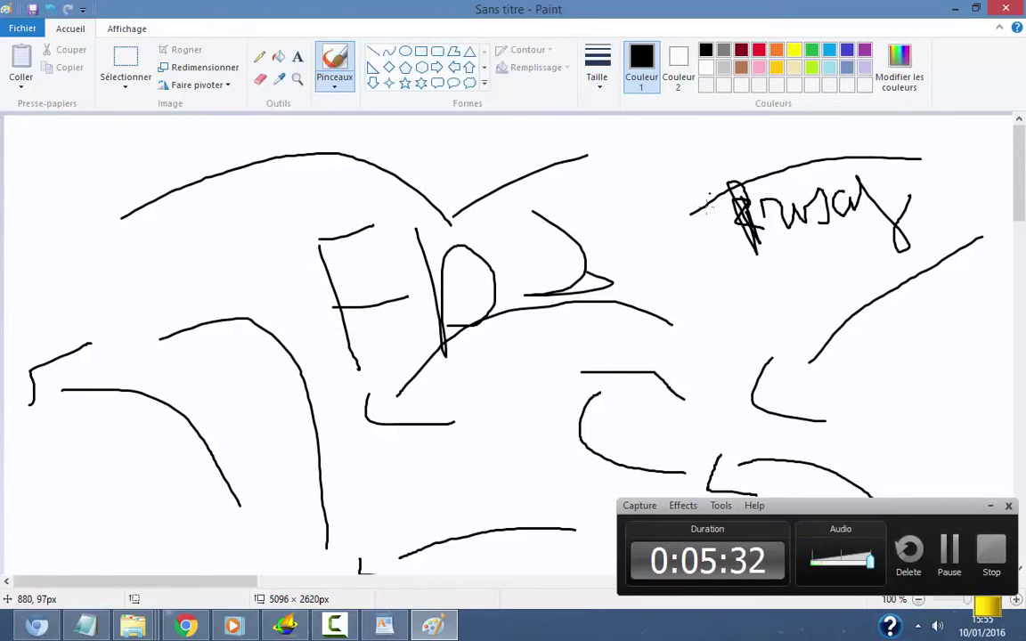
{"action": "mouse_move", "coordinate": [637, 192]}
{"action": "left_mouse_down"}
{"action": "mouse_move", "coordinate": [339, 196]}
{"action": "mouse_move", "coordinate": [233, 253]}
{"action": "left_mouse_up"}
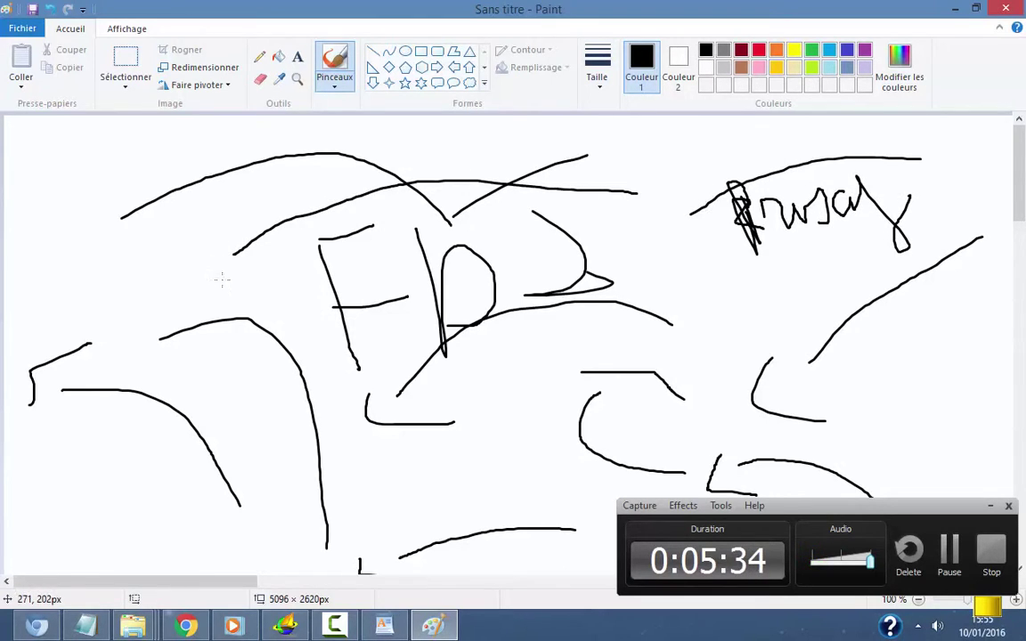
{"action": "scroll", "coordinate": [222, 280], "scroll_direction": "down", "scroll_amount": 20}
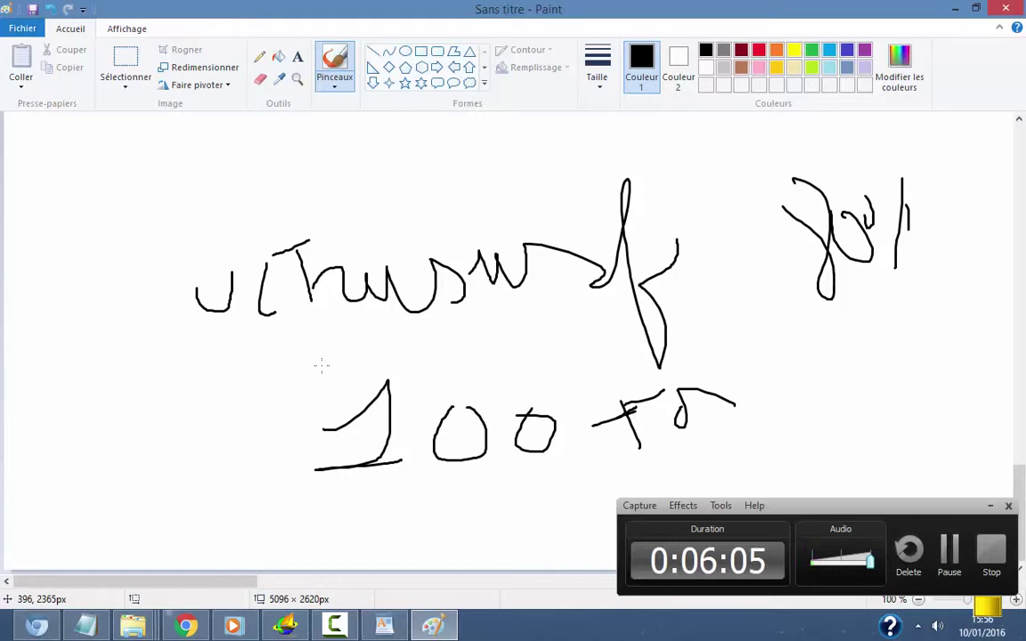
{"action": "scroll", "coordinate": [332, 413], "scroll_direction": "up", "scroll_amount": 5}
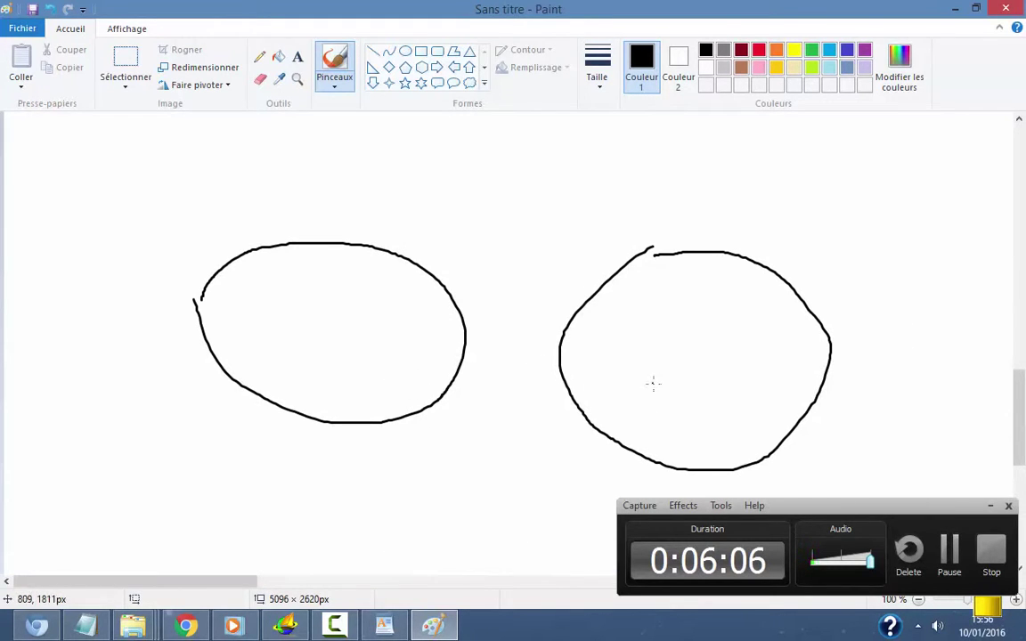
{"action": "scroll", "coordinate": [632, 374], "scroll_direction": "up", "scroll_amount": 12}
{"action": "scroll", "coordinate": [547, 398], "scroll_direction": "down", "scroll_amount": 17}
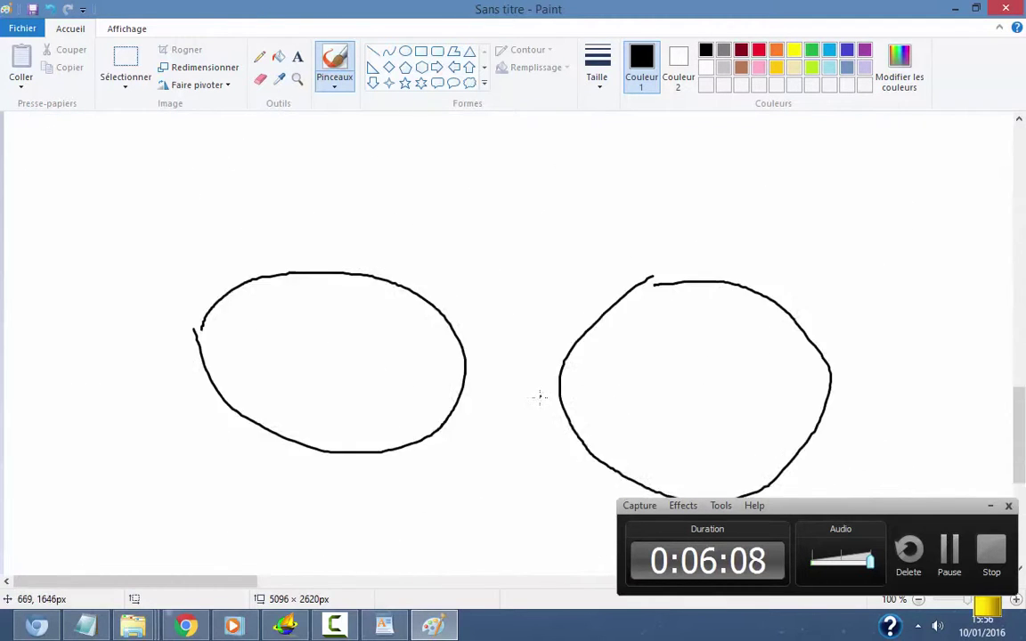
- Switch to Chrome and look through the Rencontre Ados messages, notifications and own profile page
{"action": "left_click", "coordinate": [186, 626]}
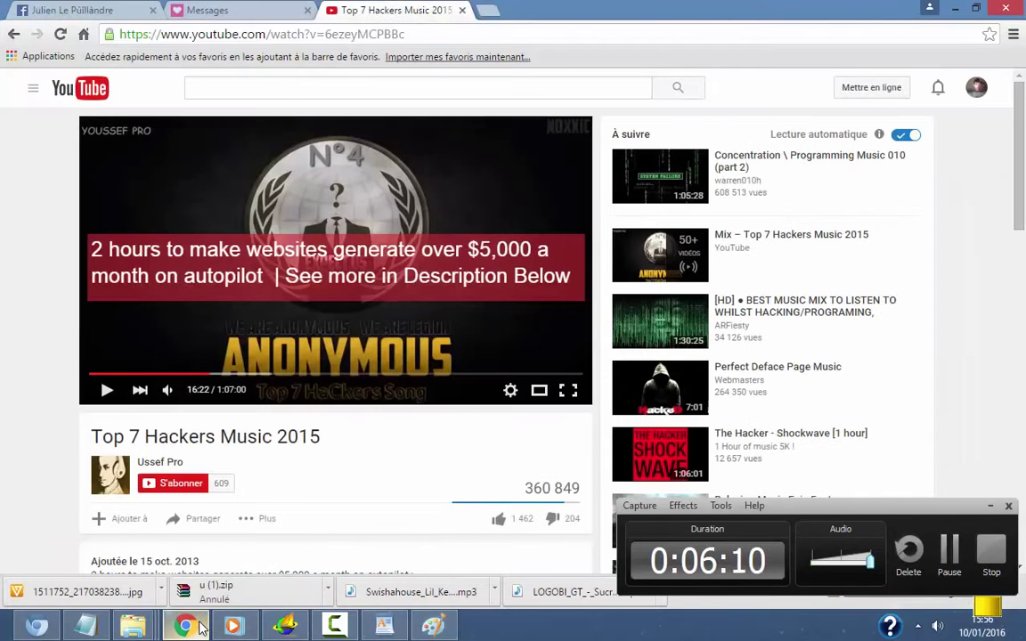
{"action": "left_click", "coordinate": [236, 9]}
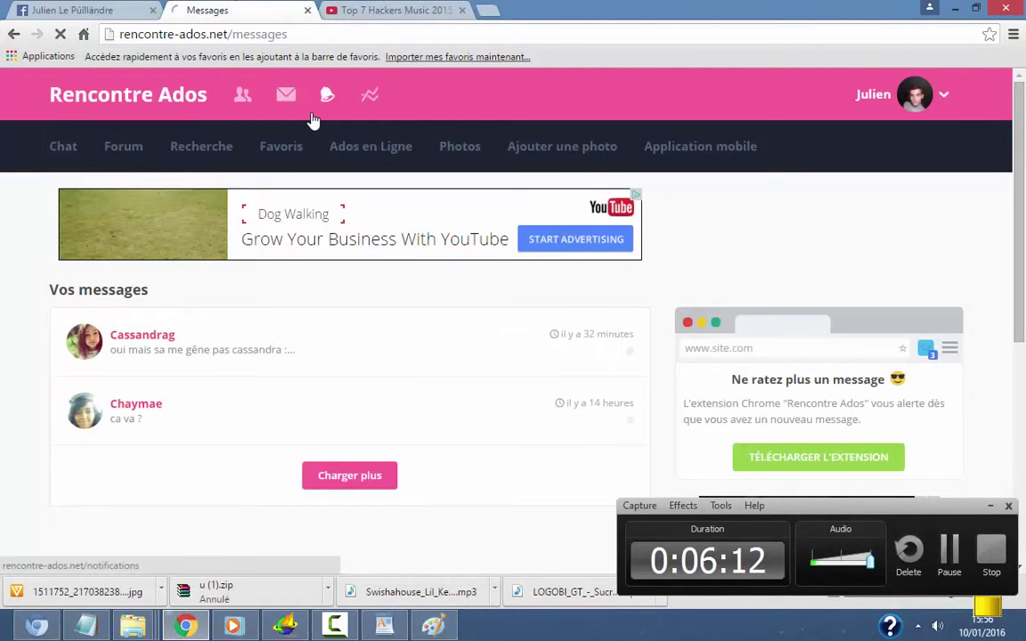
{"action": "left_click", "coordinate": [312, 120]}
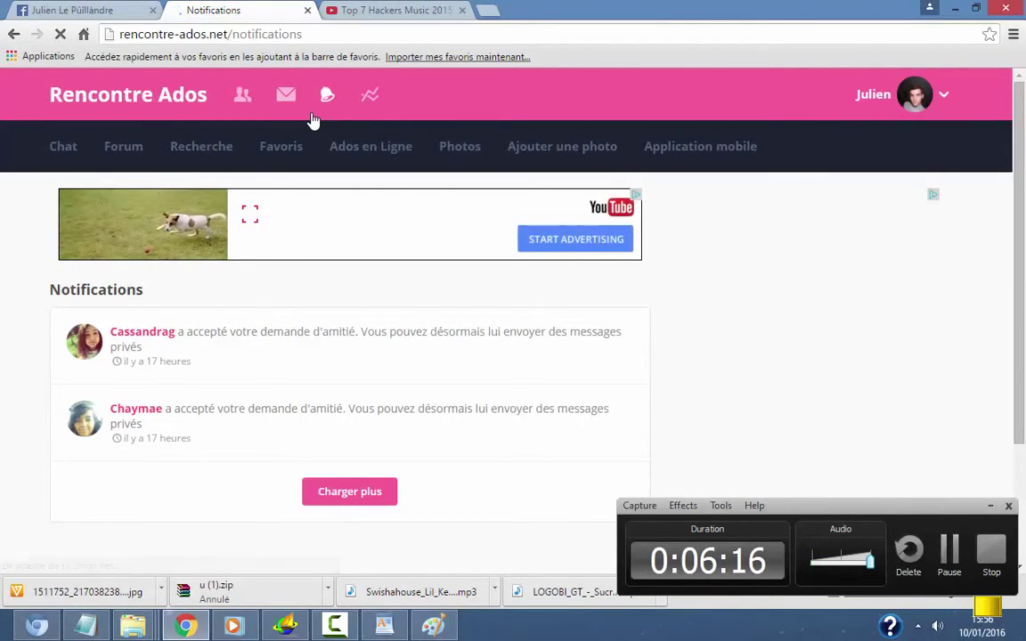
{"action": "left_click", "coordinate": [919, 105]}
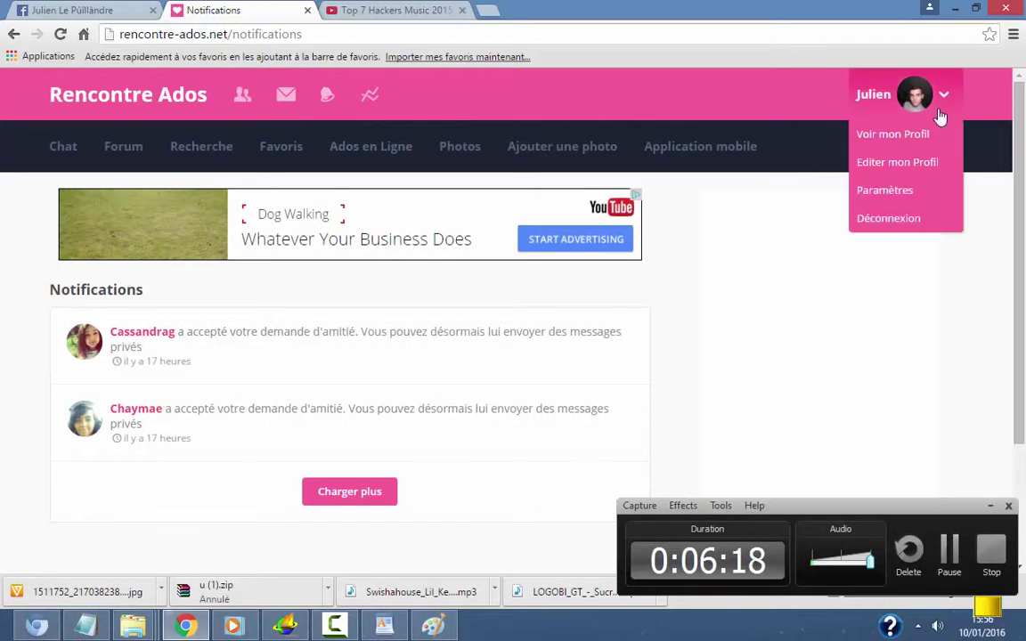
{"action": "left_click", "coordinate": [905, 140]}
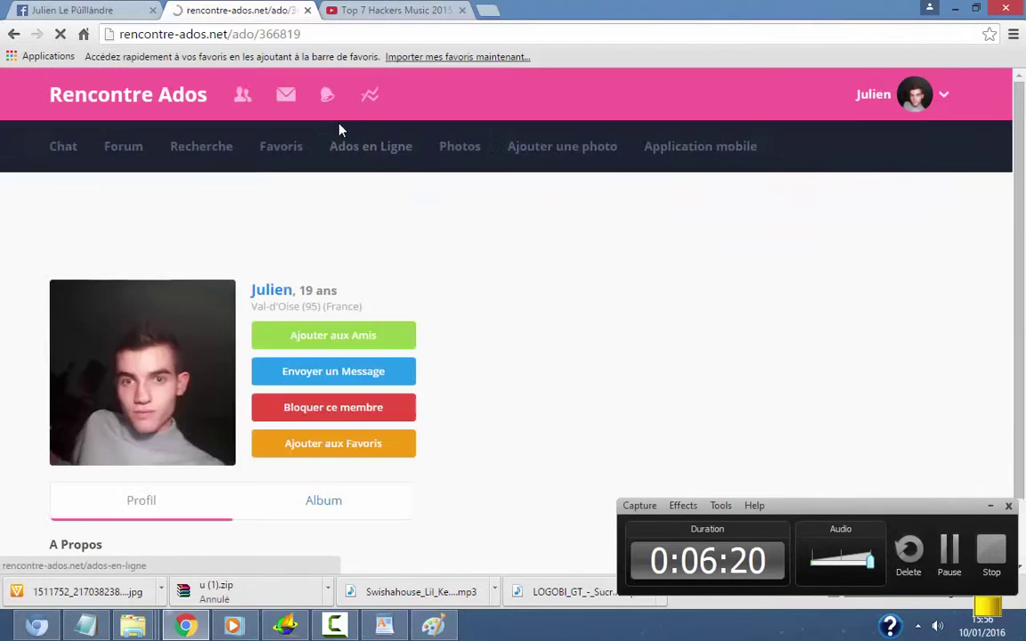
{"action": "scroll", "coordinate": [359, 134], "scroll_direction": "down", "scroll_amount": 2}
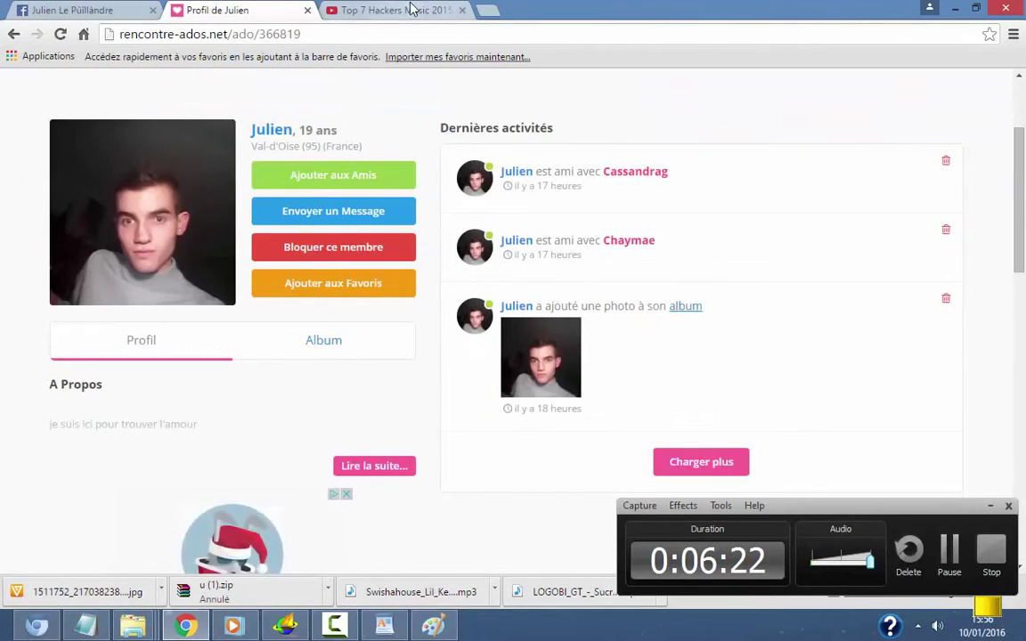
- Close the advertising overlay on the "Top 7 Hackers Music 2015" video and switch to the Bloc-notes text
{"action": "key", "text": "ctrl+Tab"}
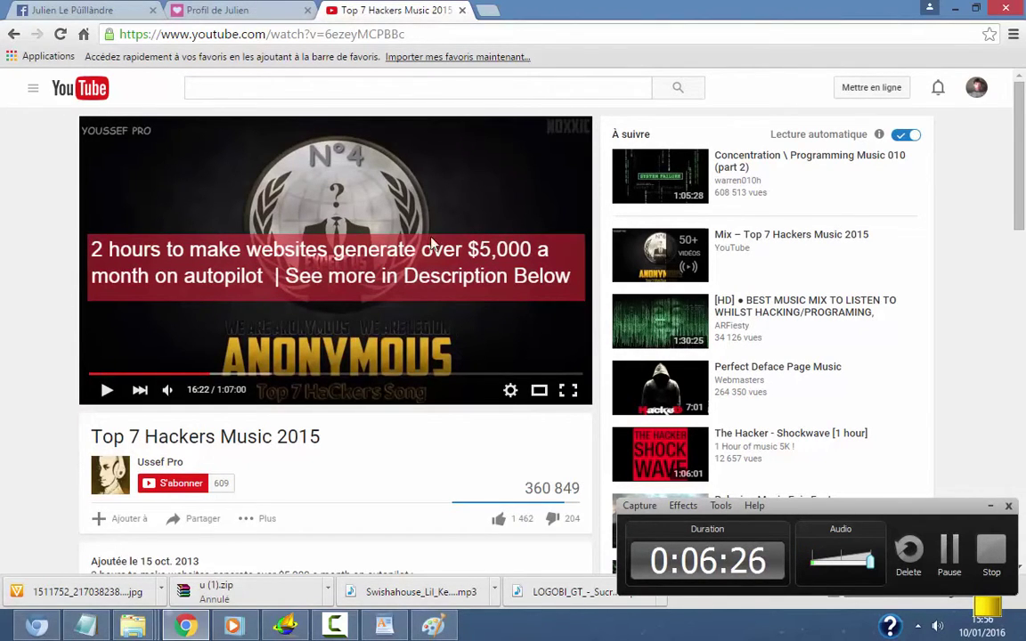
{"action": "left_click", "coordinate": [585, 238]}
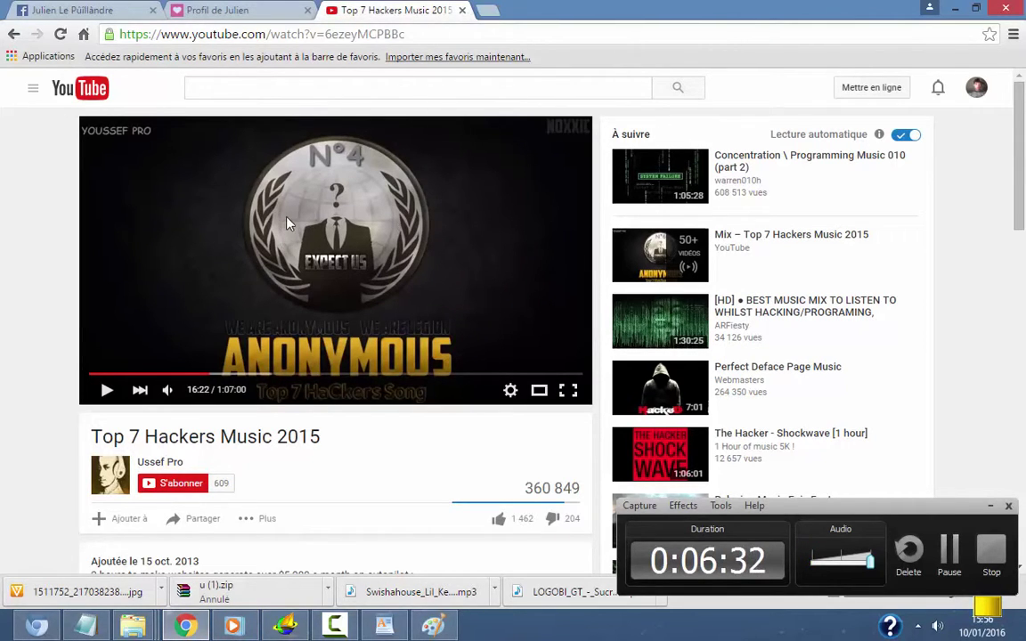
{"action": "left_click", "coordinate": [105, 629]}
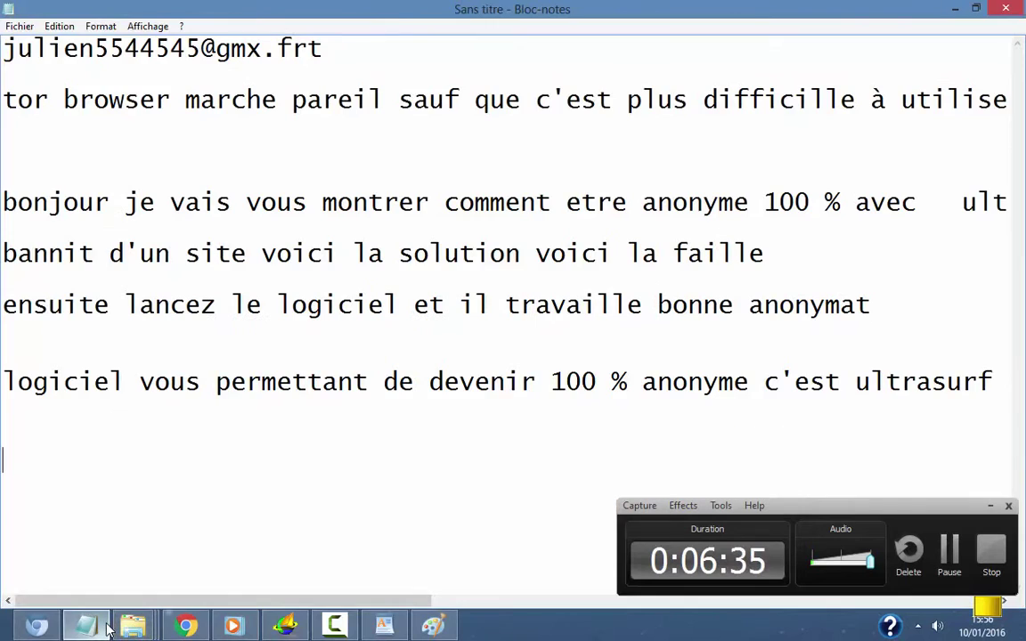
- Go through the Bloc-notes line about becoming 100 % anonymous with ultrasurf, including its price at the end
{"action": "left_click_drag", "start_coordinate": [231, 603], "coordinate": [414, 416]}
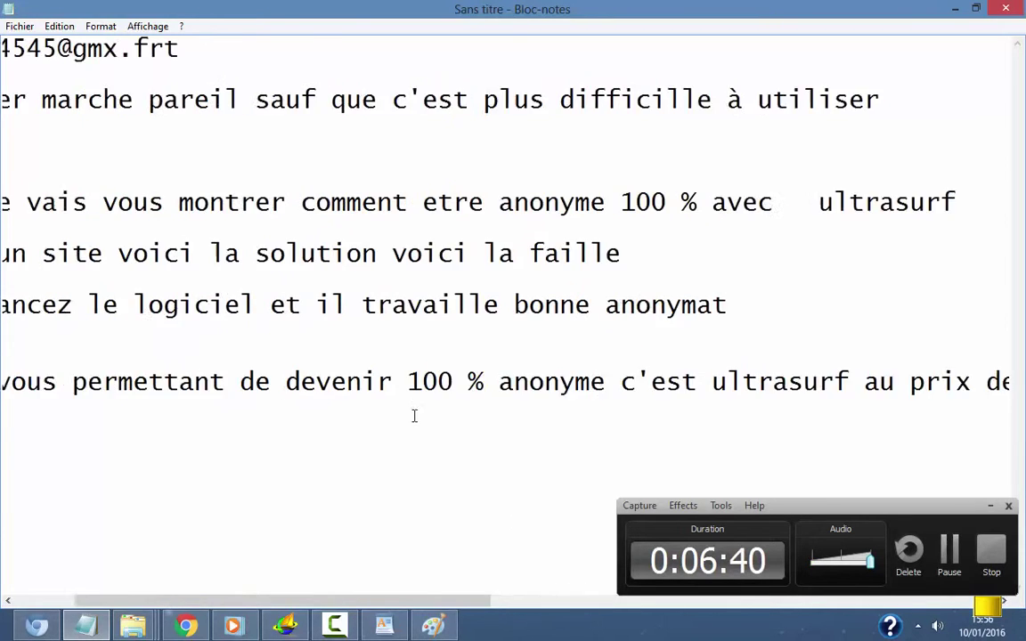
{"action": "left_click", "coordinate": [415, 416]}
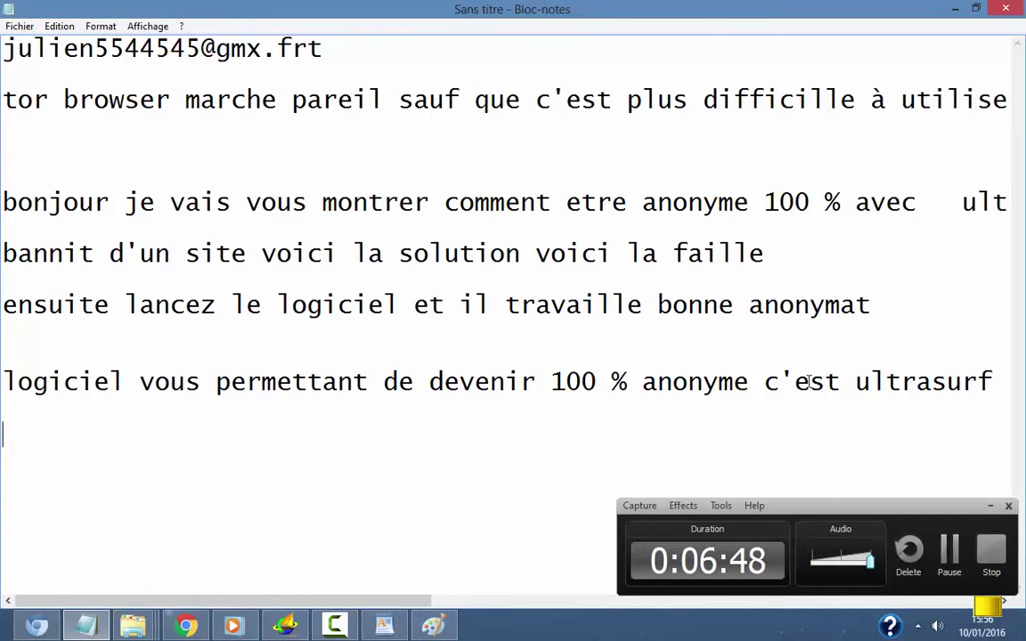
{"action": "left_click_drag", "start_coordinate": [808, 381], "coordinate": [425, 450]}
{"action": "left_click", "coordinate": [337, 382], "text": "shift"}
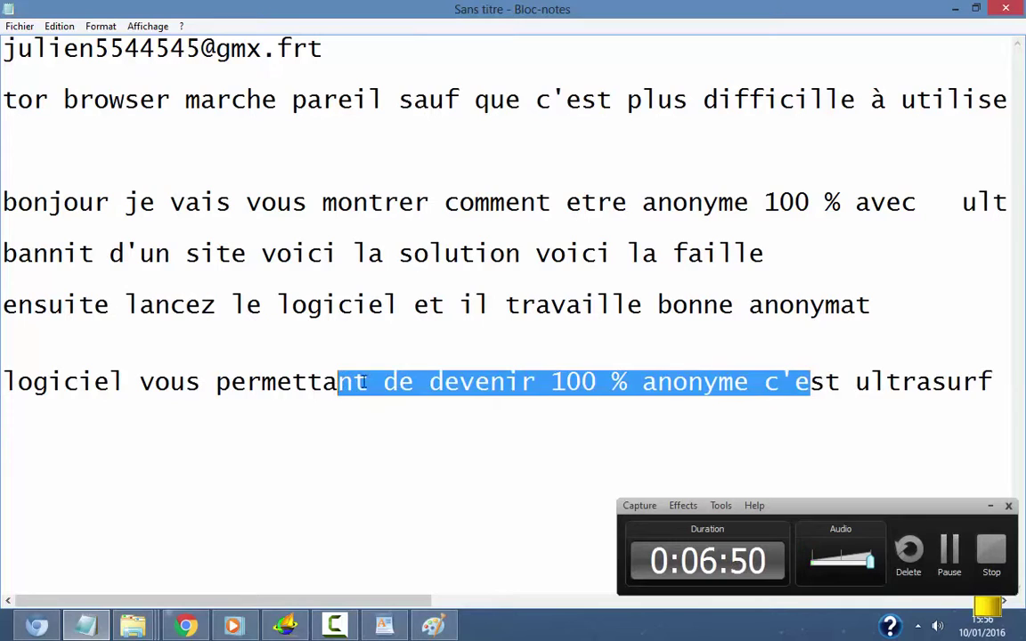
{"action": "left_click_drag", "start_coordinate": [460, 381], "coordinate": [490, 381]}
{"action": "left_click_drag", "start_coordinate": [597, 381], "coordinate": [630, 381]}
{"action": "left_click", "coordinate": [704, 382]}
{"action": "left_click", "coordinate": [762, 383]}
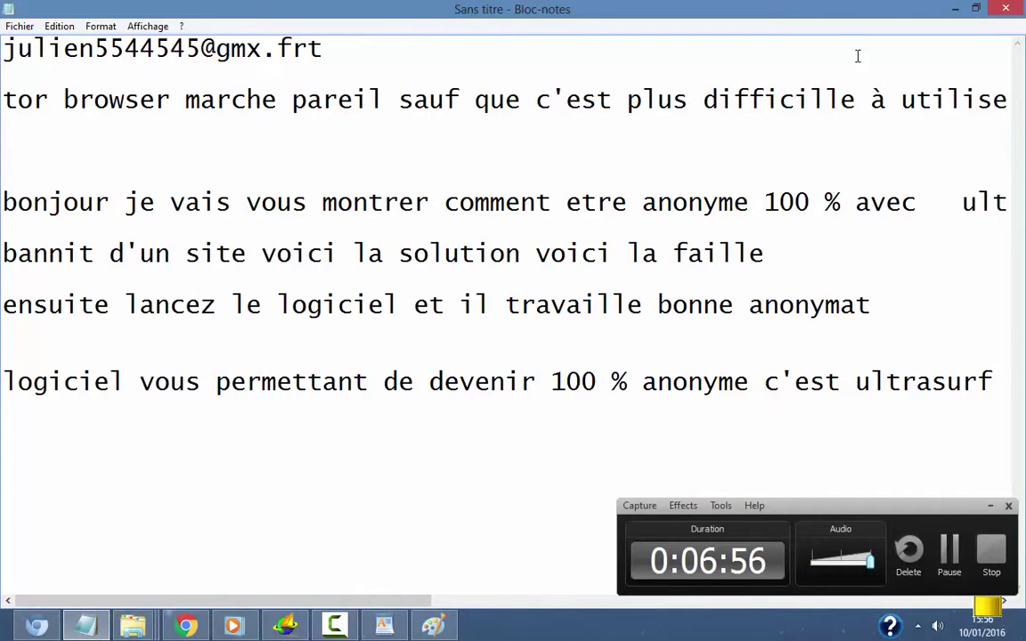
{"action": "left_click", "coordinate": [344, 459]}
{"action": "left_click", "coordinate": [457, 345]}
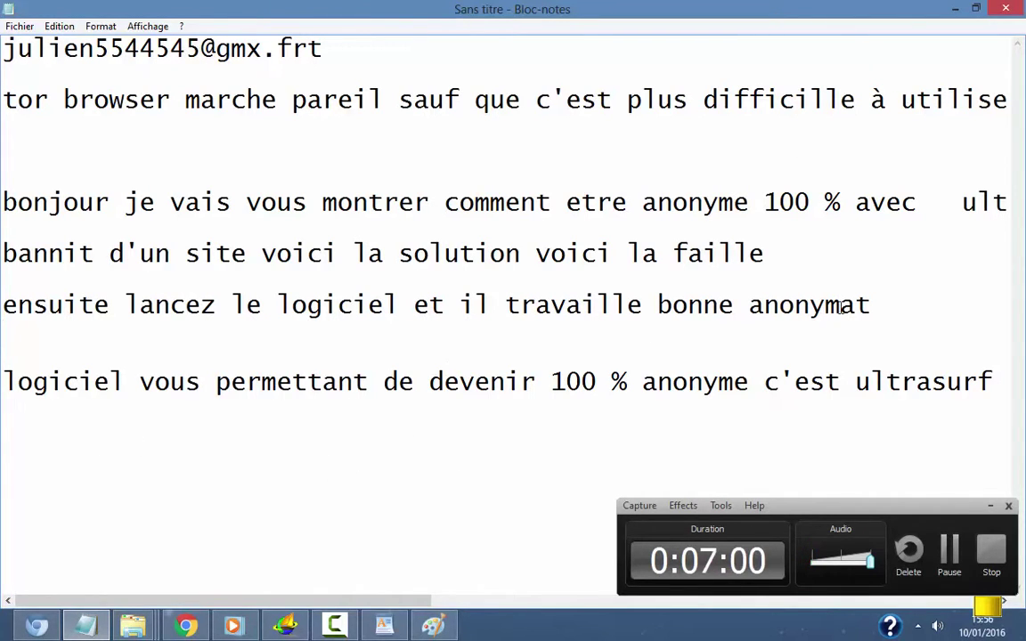
{"action": "left_click", "coordinate": [873, 300]}
{"action": "left_click", "coordinate": [466, 460]}
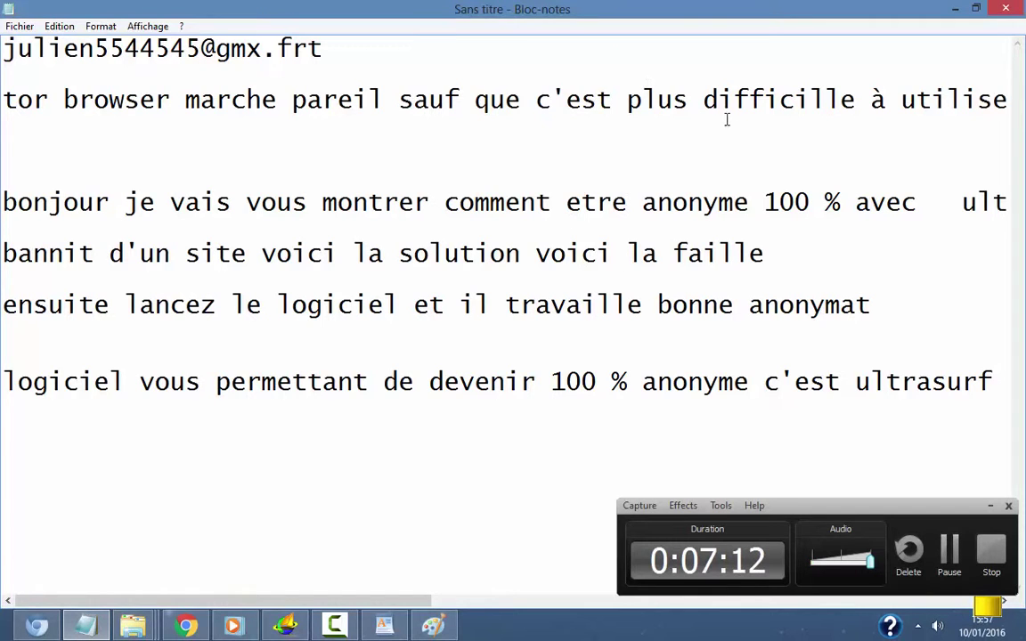
- Review the Bloc-notes line comparing tor browser and how difficult it is to use
{"action": "left_click_drag", "start_coordinate": [709, 119], "coordinate": [561, 119]}
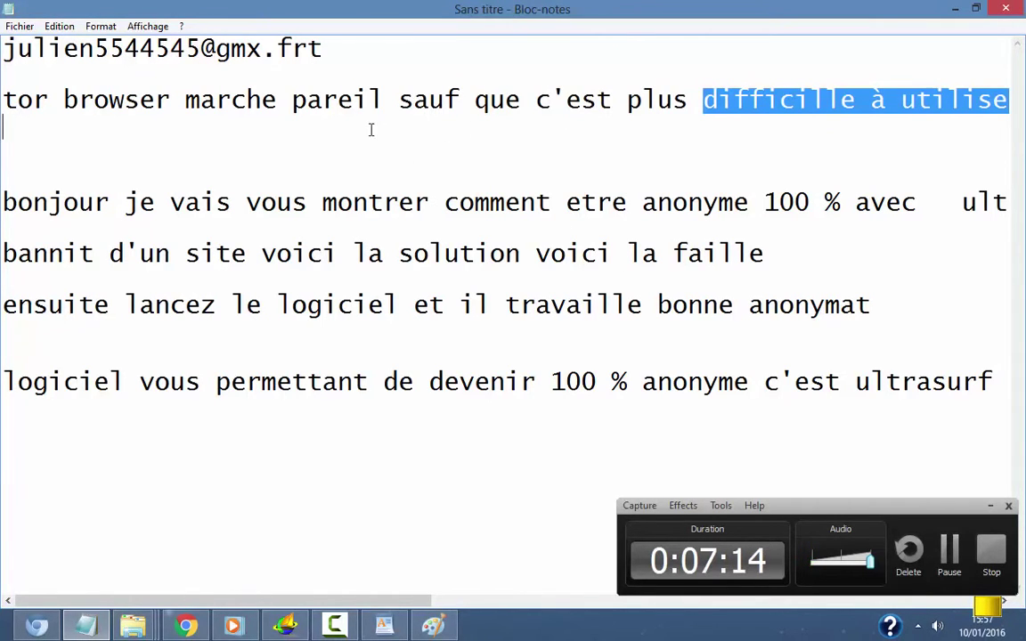
{"action": "left_click", "coordinate": [23, 150]}
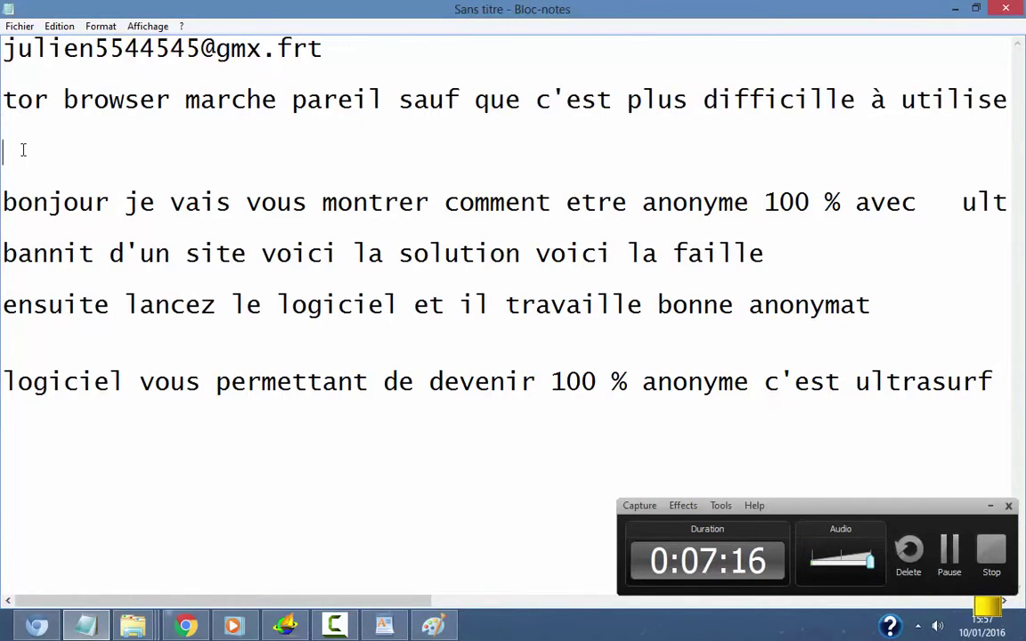
{"action": "scroll", "coordinate": [213, 403], "scroll_direction": "right", "scroll_amount": 3}
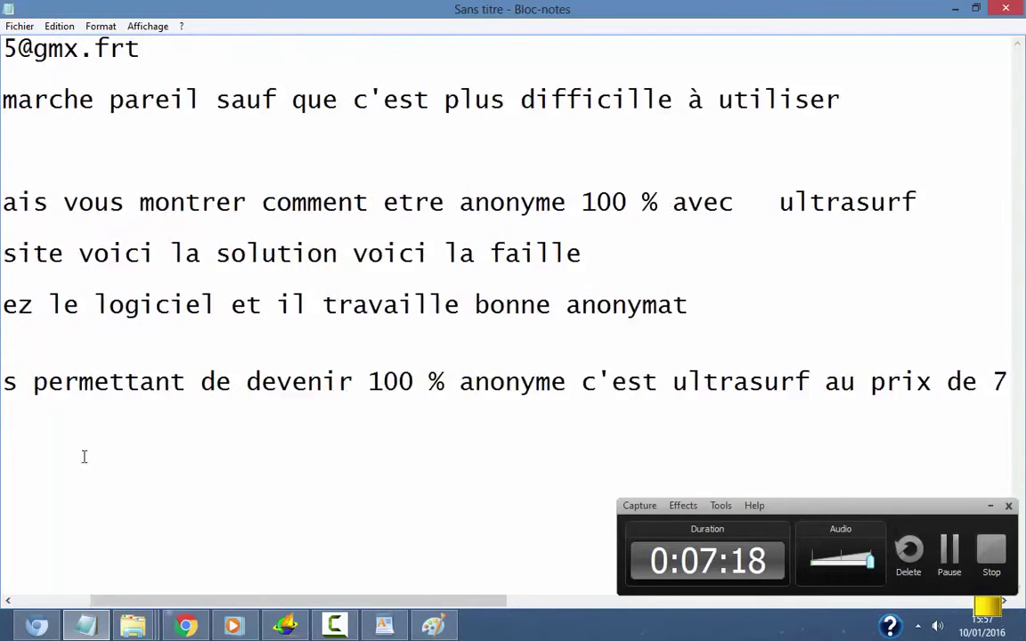
{"action": "scroll", "coordinate": [84, 457], "scroll_direction": "left", "scroll_amount": 3}
{"action": "left_click", "coordinate": [41, 484]}
{"action": "scroll", "coordinate": [41, 483], "scroll_direction": "right", "scroll_amount": 1}
{"action": "scroll", "coordinate": [60, 461], "scroll_direction": "left", "scroll_amount": 1}
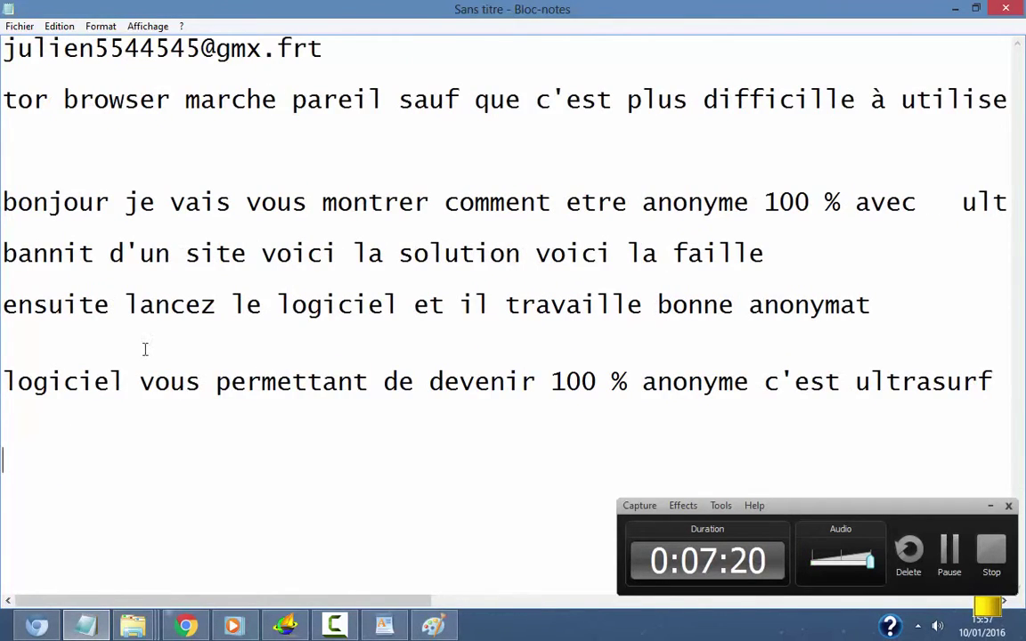
- Switch to Paint and start a new blank drawing, discarding the current sketch without saving it
{"action": "left_click", "coordinate": [433, 626]}
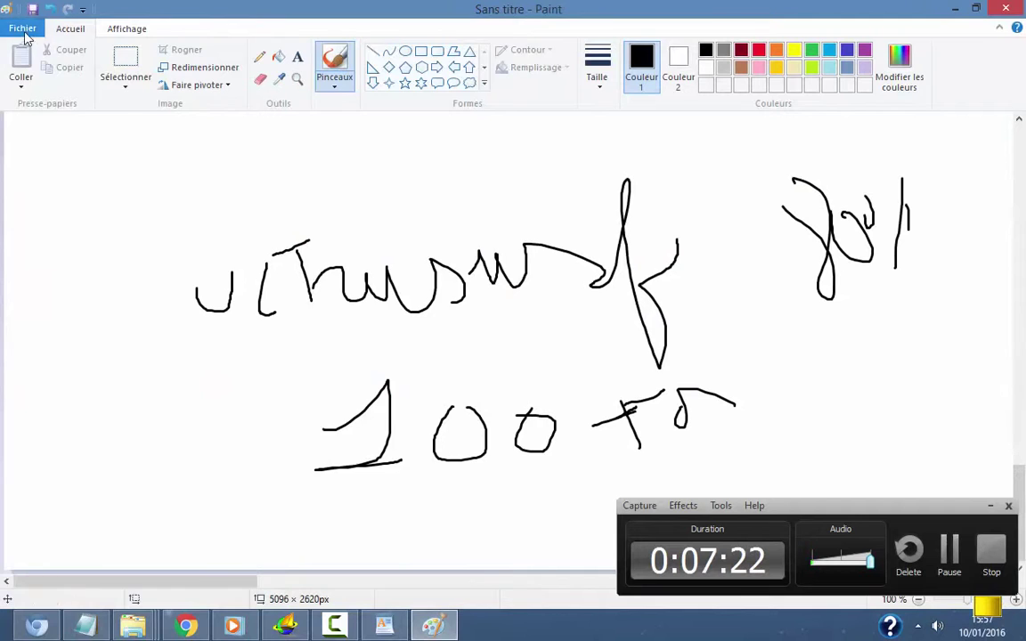
{"action": "left_click", "coordinate": [24, 30]}
{"action": "left_click", "coordinate": [103, 61]}
{"action": "left_click", "coordinate": [514, 324]}
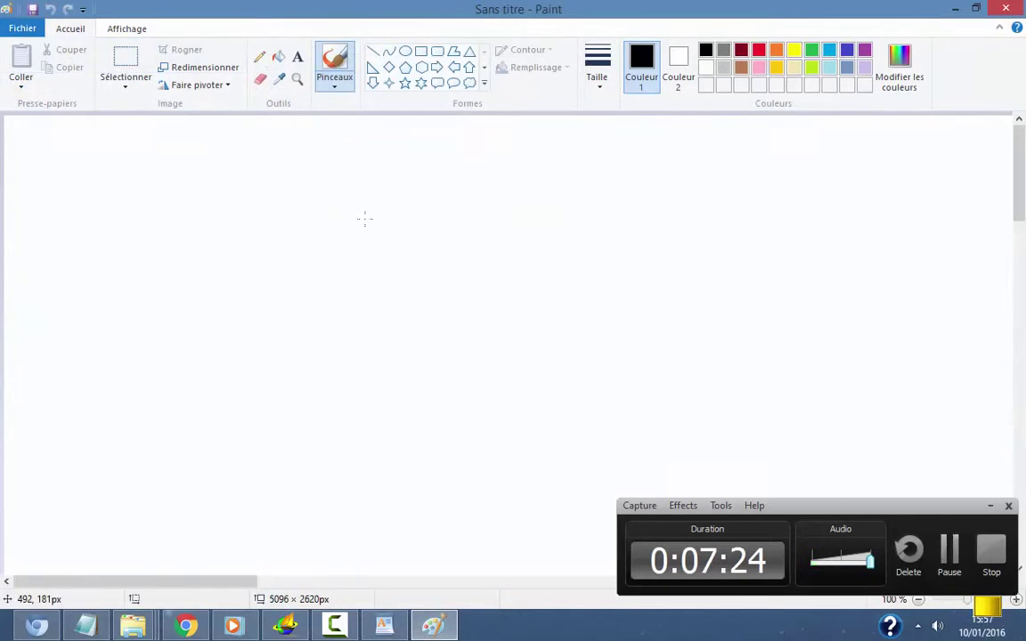
- With a calligraphy brush, handwrite "Tor FBI" near the top of the canvas and strike through "FBI"
{"action": "left_click", "coordinate": [335, 79]}
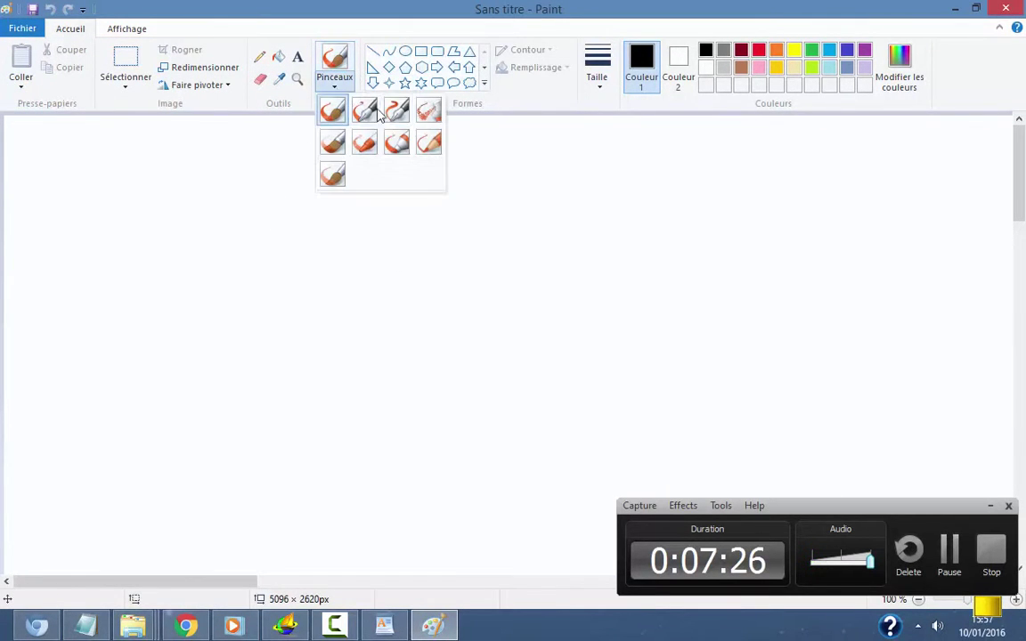
{"action": "left_click", "coordinate": [365, 110]}
{"action": "mouse_move", "coordinate": [283, 228]}
{"action": "left_mouse_down"}
{"action": "mouse_move", "coordinate": [307, 261]}
{"action": "mouse_move", "coordinate": [304, 211]}
{"action": "mouse_move", "coordinate": [356, 247]}
{"action": "mouse_move", "coordinate": [352, 207]}
{"action": "mouse_move", "coordinate": [403, 208]}
{"action": "left_mouse_up"}
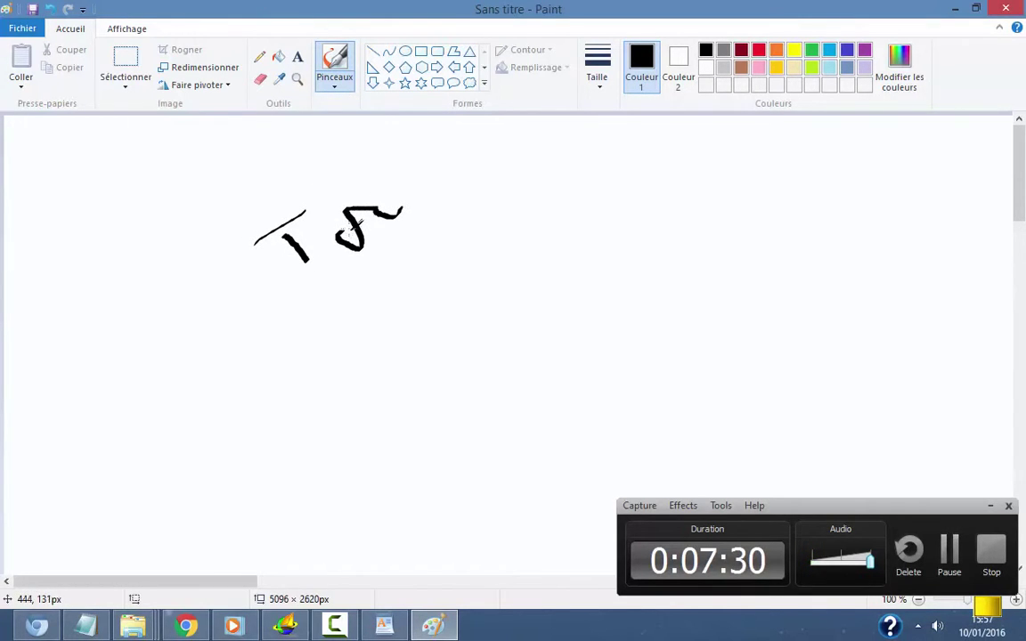
{"action": "left_click_drag", "start_coordinate": [416, 158], "coordinate": [464, 214]}
{"action": "mouse_move", "coordinate": [450, 214]}
{"action": "left_mouse_down"}
{"action": "mouse_move", "coordinate": [471, 148]}
{"action": "mouse_move", "coordinate": [515, 203]}
{"action": "left_mouse_up"}
{"action": "mouse_move", "coordinate": [499, 174]}
{"action": "left_mouse_down"}
{"action": "mouse_move", "coordinate": [521, 161]}
{"action": "mouse_move", "coordinate": [492, 189]}
{"action": "left_mouse_up"}
{"action": "left_click_drag", "start_coordinate": [528, 126], "coordinate": [564, 166]}
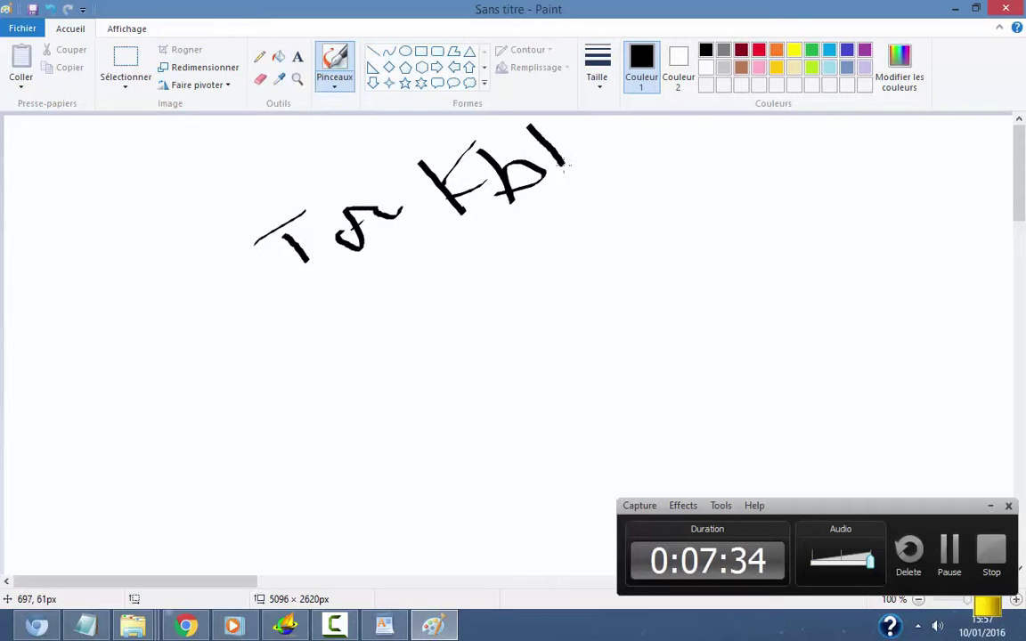
{"action": "left_click_drag", "start_coordinate": [373, 171], "coordinate": [590, 179]}
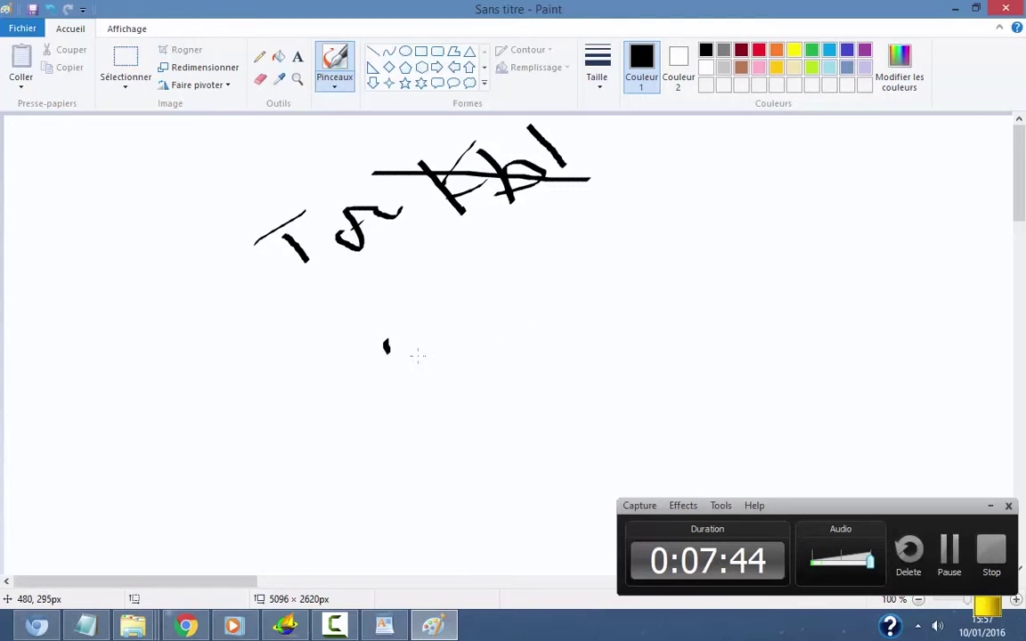
- Handwrite "sans Tor FBI" on a rising diagonal below the struck-through line
{"action": "mouse_move", "coordinate": [418, 357]}
{"action": "left_mouse_down"}
{"action": "mouse_move", "coordinate": [477, 331]}
{"action": "mouse_move", "coordinate": [516, 301]}
{"action": "mouse_move", "coordinate": [551, 263]}
{"action": "mouse_move", "coordinate": [525, 257]}
{"action": "mouse_move", "coordinate": [547, 238]}
{"action": "mouse_move", "coordinate": [565, 257]}
{"action": "mouse_move", "coordinate": [582, 229]}
{"action": "mouse_move", "coordinate": [596, 238]}
{"action": "mouse_move", "coordinate": [623, 223]}
{"action": "left_mouse_up"}
{"action": "mouse_move", "coordinate": [687, 182]}
{"action": "left_mouse_down"}
{"action": "mouse_move", "coordinate": [690, 208]}
{"action": "mouse_move", "coordinate": [658, 163]}
{"action": "mouse_move", "coordinate": [689, 172]}
{"action": "mouse_move", "coordinate": [699, 141]}
{"action": "mouse_move", "coordinate": [713, 188]}
{"action": "left_mouse_up"}
{"action": "left_click_drag", "start_coordinate": [744, 132], "coordinate": [759, 153]}
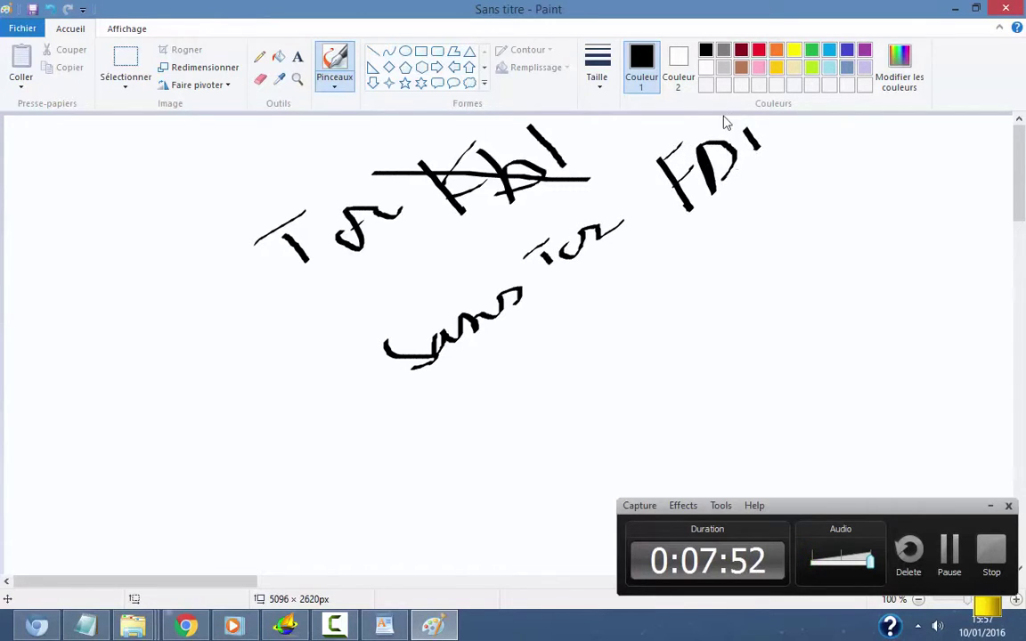
- Draw a large circle below the handwritten "sans Tor" text and write "FRANCE" inside it
{"action": "scroll", "coordinate": [802, 192], "scroll_direction": "down", "scroll_amount": 3}
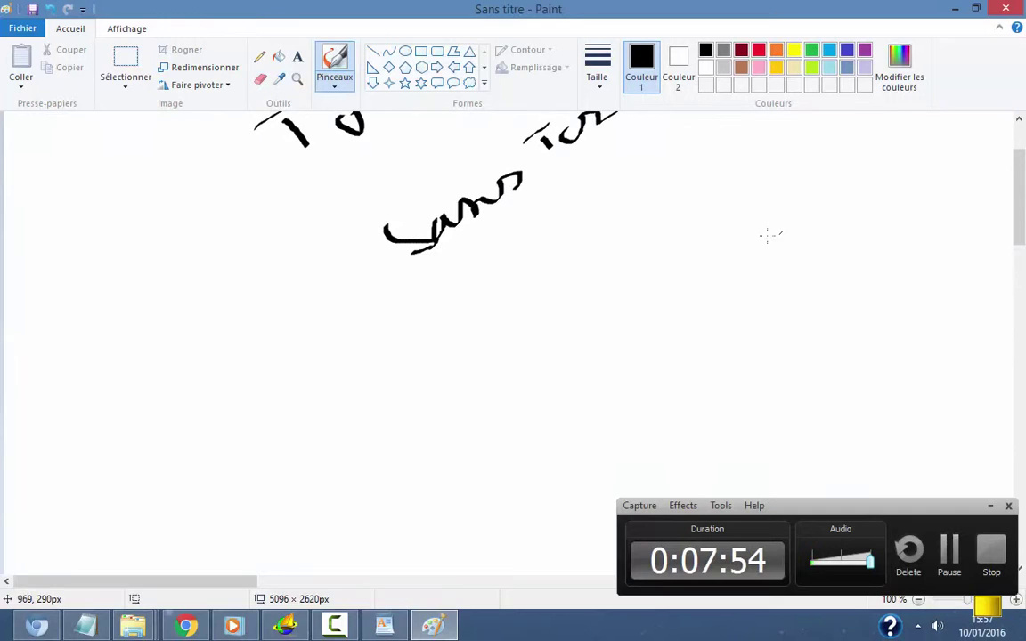
{"action": "scroll", "coordinate": [770, 293], "scroll_direction": "up", "scroll_amount": 3}
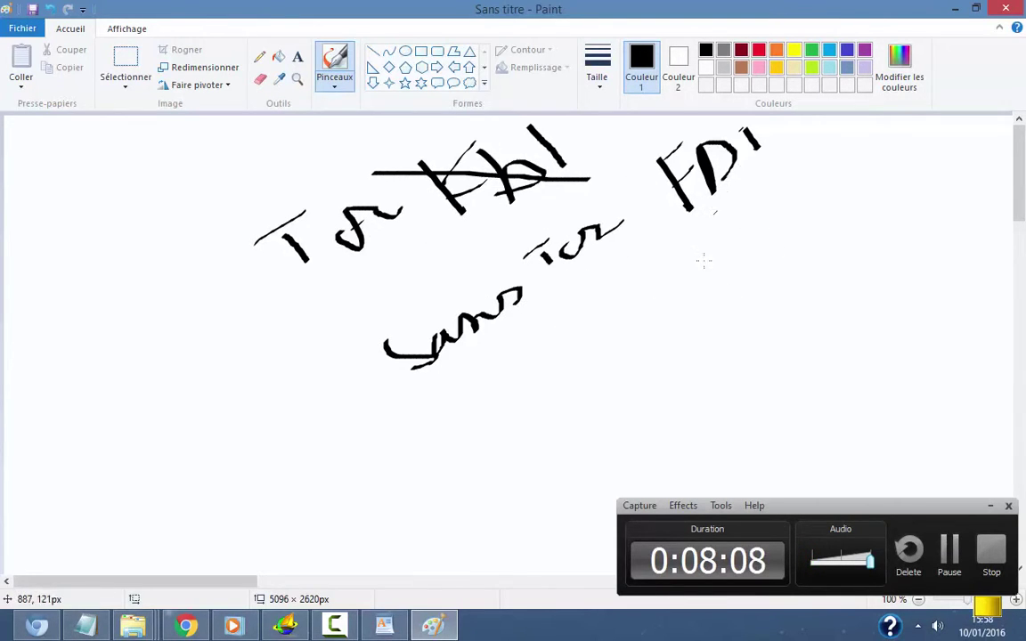
{"action": "scroll", "coordinate": [403, 409], "scroll_direction": "down", "scroll_amount": 3}
{"action": "mouse_move", "coordinate": [475, 337]}
{"action": "left_mouse_down"}
{"action": "mouse_move", "coordinate": [459, 510]}
{"action": "mouse_move", "coordinate": [607, 459]}
{"action": "mouse_move", "coordinate": [606, 364]}
{"action": "left_mouse_up"}
{"action": "mouse_move", "coordinate": [441, 401]}
{"action": "left_mouse_down"}
{"action": "mouse_move", "coordinate": [444, 443]}
{"action": "mouse_move", "coordinate": [457, 395]}
{"action": "mouse_move", "coordinate": [455, 412]}
{"action": "mouse_move", "coordinate": [479, 388]}
{"action": "mouse_move", "coordinate": [508, 415]}
{"action": "mouse_move", "coordinate": [526, 375]}
{"action": "mouse_move", "coordinate": [557, 381]}
{"action": "mouse_move", "coordinate": [550, 395]}
{"action": "mouse_move", "coordinate": [580, 396]}
{"action": "left_mouse_up"}
{"action": "mouse_move", "coordinate": [601, 357]}
{"action": "left_mouse_down"}
{"action": "mouse_move", "coordinate": [519, 325]}
{"action": "mouse_move", "coordinate": [463, 336]}
{"action": "left_mouse_up"}
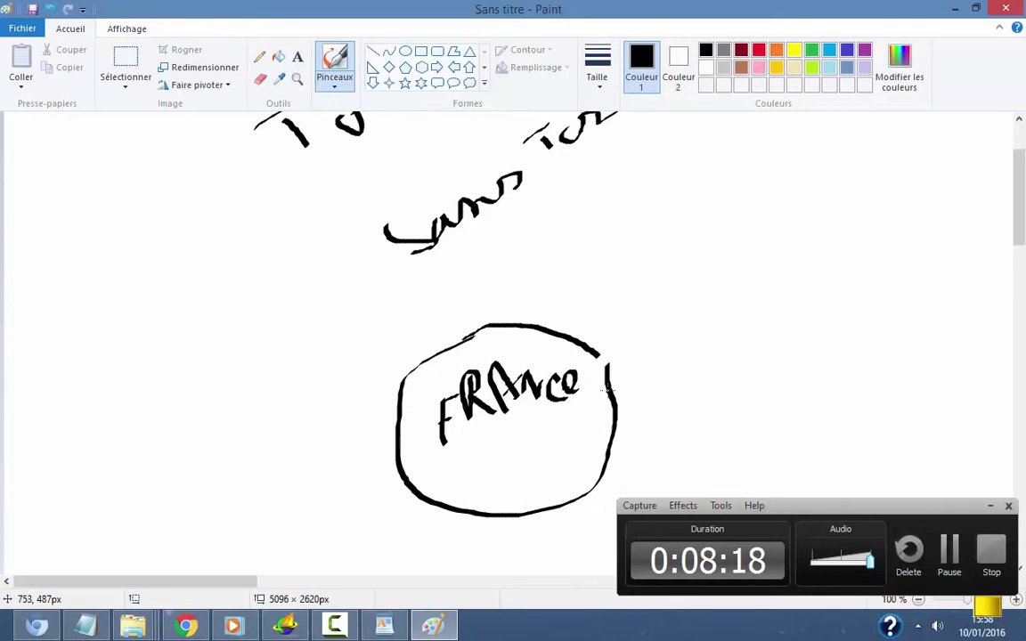
- Draw a long curve from the FRANCE circle down to a smaller new circle labelled "USA"
{"action": "scroll", "coordinate": [535, 374], "scroll_direction": "down", "scroll_amount": 5}
{"action": "mouse_move", "coordinate": [392, 216]}
{"action": "left_mouse_down"}
{"action": "mouse_move", "coordinate": [294, 392]}
{"action": "mouse_move", "coordinate": [332, 475]}
{"action": "mouse_move", "coordinate": [446, 513]}
{"action": "mouse_move", "coordinate": [533, 481]}
{"action": "left_mouse_up"}
{"action": "mouse_move", "coordinate": [563, 381]}
{"action": "left_mouse_down"}
{"action": "mouse_move", "coordinate": [656, 419]}
{"action": "mouse_move", "coordinate": [593, 370]}
{"action": "mouse_move", "coordinate": [567, 367]}
{"action": "left_mouse_up"}
{"action": "mouse_move", "coordinate": [551, 416]}
{"action": "left_mouse_down"}
{"action": "mouse_move", "coordinate": [552, 445]}
{"action": "mouse_move", "coordinate": [563, 416]}
{"action": "mouse_move", "coordinate": [580, 438]}
{"action": "mouse_move", "coordinate": [588, 411]}
{"action": "mouse_move", "coordinate": [596, 437]}
{"action": "mouse_move", "coordinate": [595, 425]}
{"action": "left_mouse_up"}
- Draw a curve from the USA circle up to a new circle beside FRANCE and write "Asie" inside it
{"action": "mouse_move", "coordinate": [677, 433]}
{"action": "left_mouse_down"}
{"action": "mouse_move", "coordinate": [761, 399]}
{"action": "mouse_move", "coordinate": [818, 334]}
{"action": "mouse_move", "coordinate": [833, 278]}
{"action": "left_mouse_up"}
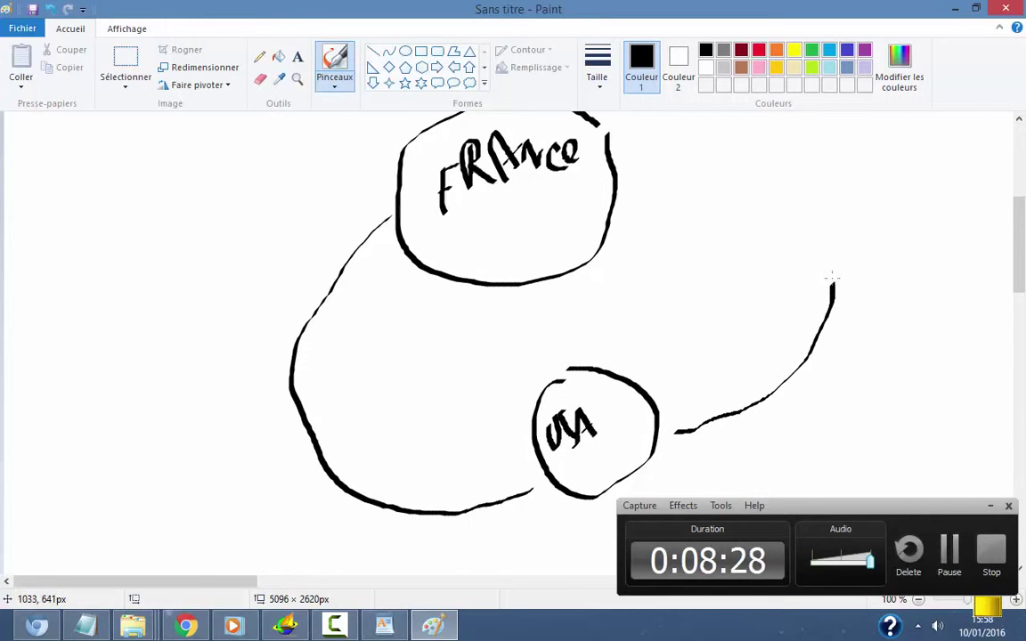
{"action": "mouse_move", "coordinate": [802, 132]}
{"action": "left_mouse_down"}
{"action": "mouse_move", "coordinate": [827, 277]}
{"action": "mouse_move", "coordinate": [833, 134]}
{"action": "left_mouse_up"}
{"action": "scroll", "coordinate": [828, 267], "scroll_direction": "up", "scroll_amount": 6}
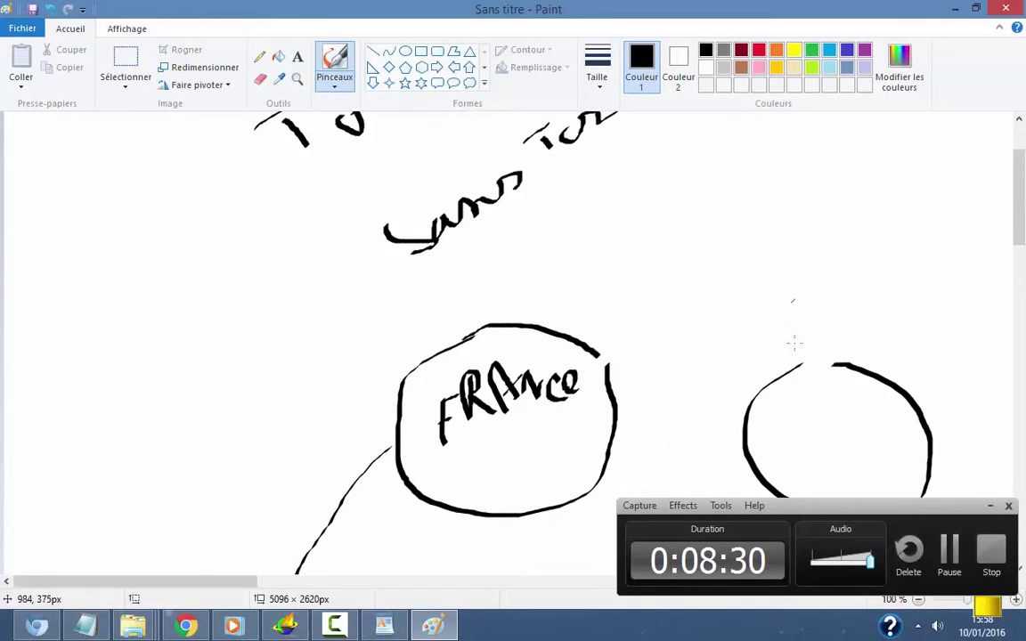
{"action": "scroll", "coordinate": [828, 294], "scroll_direction": "down", "scroll_amount": 3}
{"action": "mouse_move", "coordinate": [784, 352]}
{"action": "left_mouse_down"}
{"action": "mouse_move", "coordinate": [794, 317]}
{"action": "mouse_move", "coordinate": [820, 348]}
{"action": "mouse_move", "coordinate": [817, 329]}
{"action": "mouse_move", "coordinate": [833, 319]}
{"action": "mouse_move", "coordinate": [851, 345]}
{"action": "mouse_move", "coordinate": [882, 313]}
{"action": "left_mouse_up"}
{"action": "left_click", "coordinate": [862, 335]}
{"action": "scroll", "coordinate": [864, 304], "scroll_direction": "up", "scroll_amount": 3}
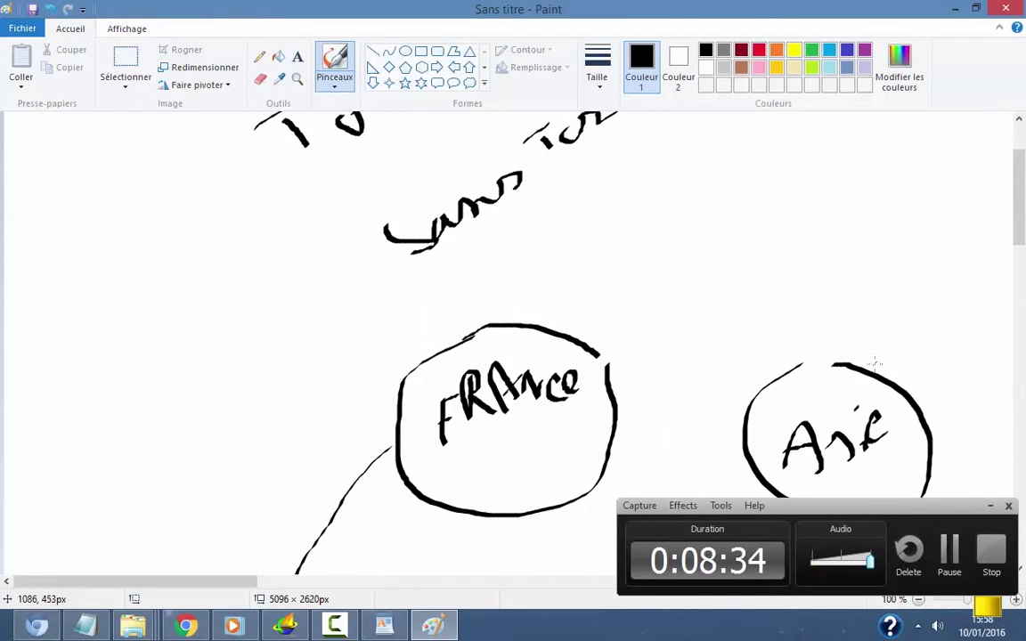
- Draw a curve from the Asie circle up to a new circle under "FBI" and handwrite a country name starting with "Au" in it
{"action": "mouse_move", "coordinate": [860, 363]}
{"action": "left_mouse_down"}
{"action": "mouse_move", "coordinate": [822, 246]}
{"action": "mouse_move", "coordinate": [722, 195]}
{"action": "left_mouse_up"}
{"action": "scroll", "coordinate": [724, 318], "scroll_direction": "up", "scroll_amount": 3}
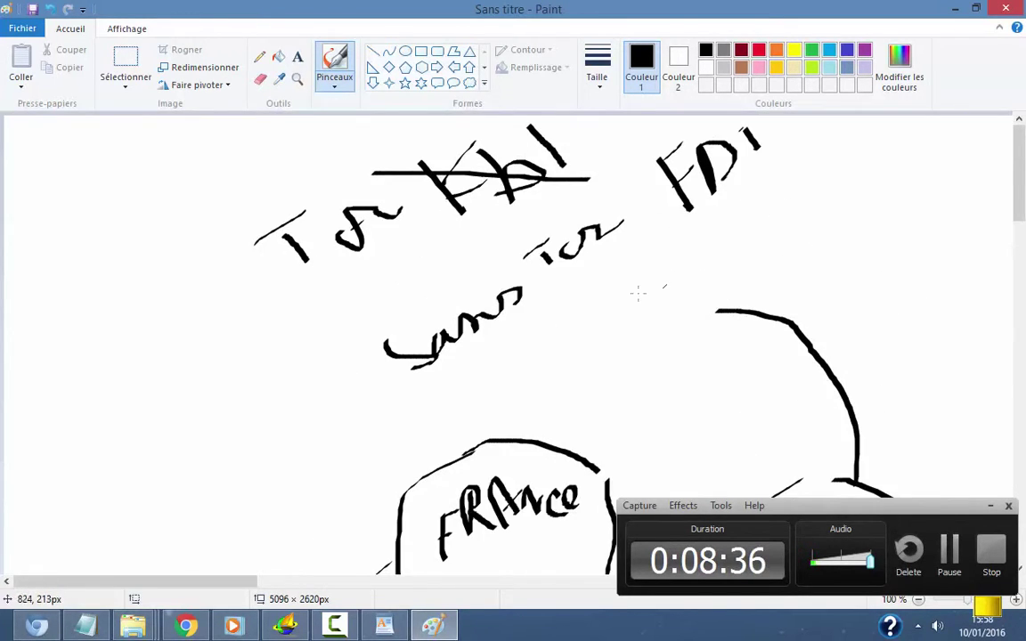
{"action": "mouse_move", "coordinate": [659, 287]}
{"action": "left_mouse_down"}
{"action": "mouse_move", "coordinate": [764, 298]}
{"action": "mouse_move", "coordinate": [695, 265]}
{"action": "left_mouse_up"}
{"action": "mouse_move", "coordinate": [649, 346]}
{"action": "left_mouse_down"}
{"action": "mouse_move", "coordinate": [650, 319]}
{"action": "mouse_move", "coordinate": [671, 332]}
{"action": "mouse_move", "coordinate": [668, 322]}
{"action": "mouse_move", "coordinate": [694, 298]}
{"action": "mouse_move", "coordinate": [749, 296]}
{"action": "left_mouse_up"}
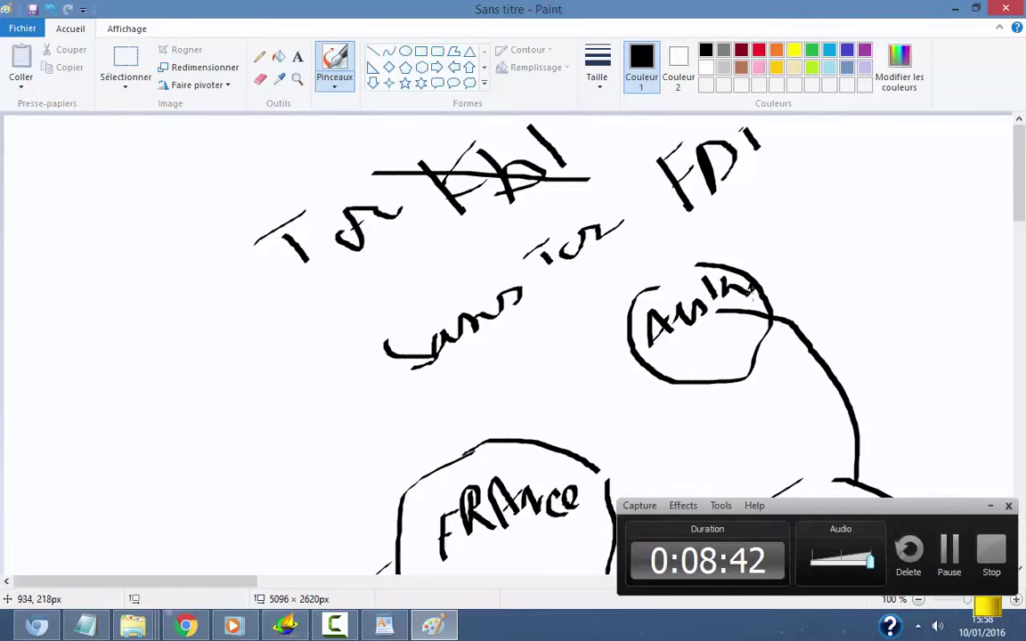
{"action": "scroll", "coordinate": [837, 373], "scroll_direction": "down", "scroll_amount": 3}
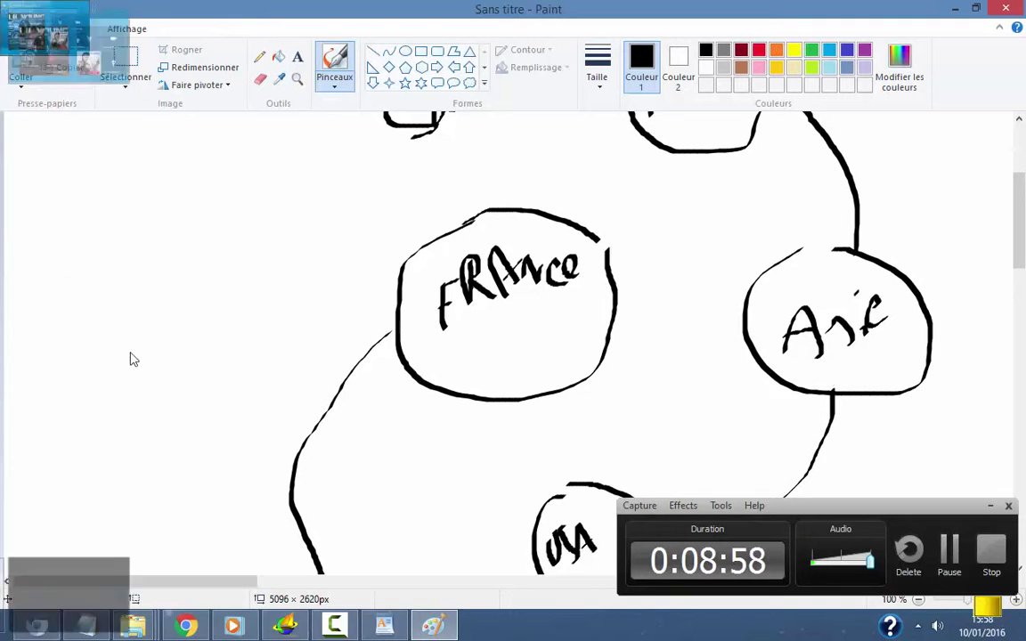
- Switch to Chrome, play the "Top 7 Hackers Music 2015" video and skip ahead to about 21 minutes
{"action": "left_click", "coordinate": [59, 38]}
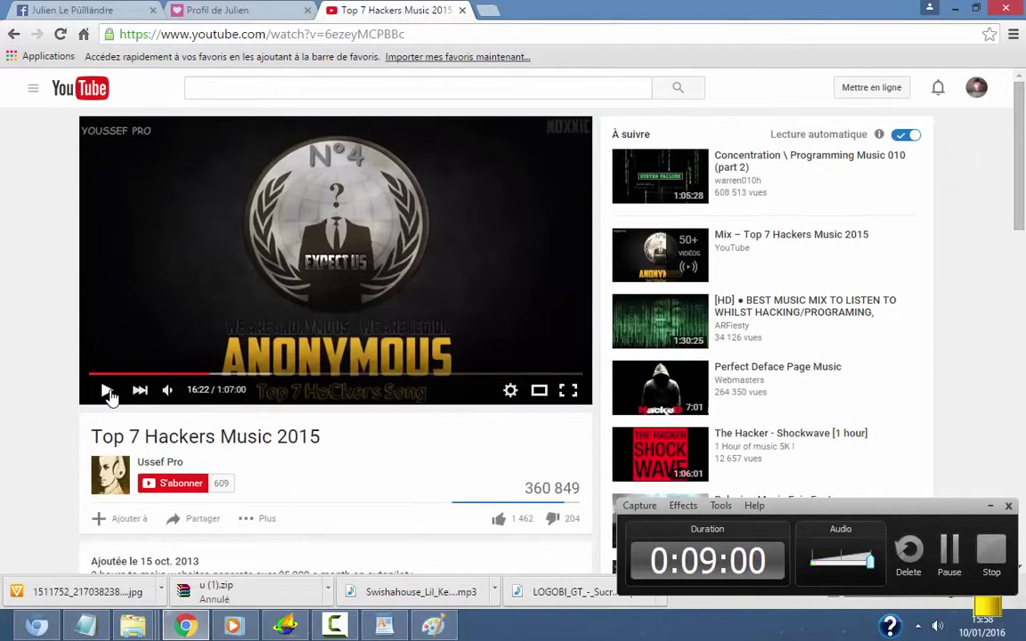
{"action": "left_click", "coordinate": [107, 392]}
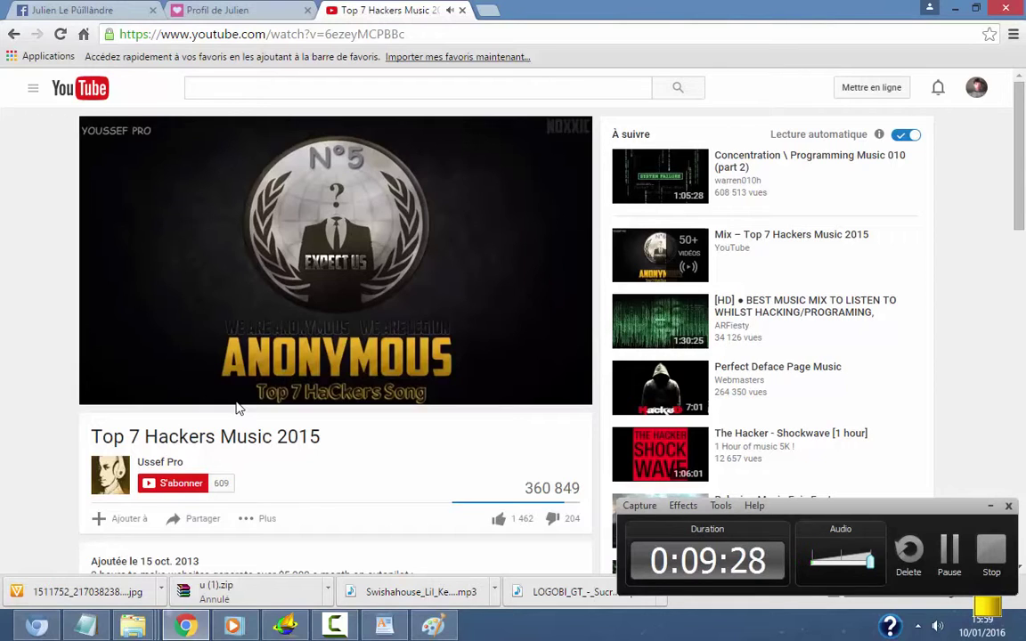
{"action": "mouse_move", "coordinate": [208, 339]}
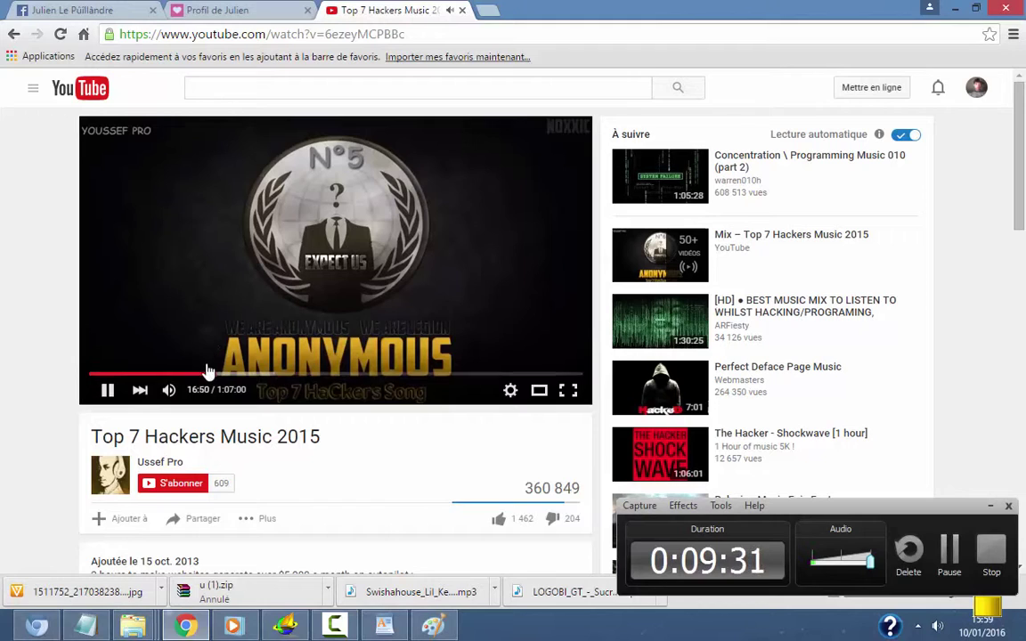
{"action": "left_click", "coordinate": [204, 375]}
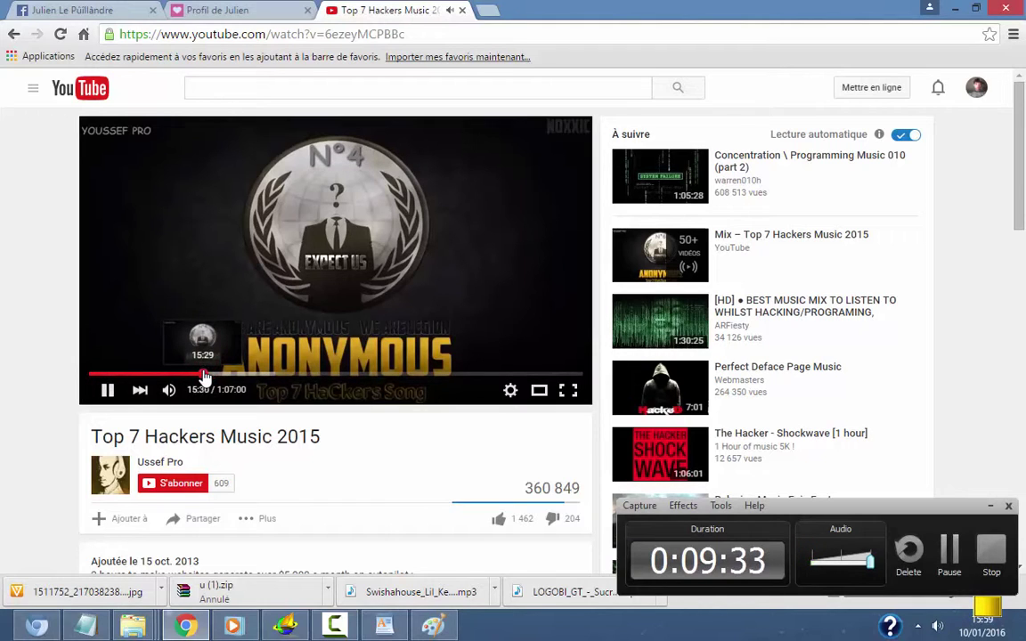
{"action": "left_click", "coordinate": [234, 375]}
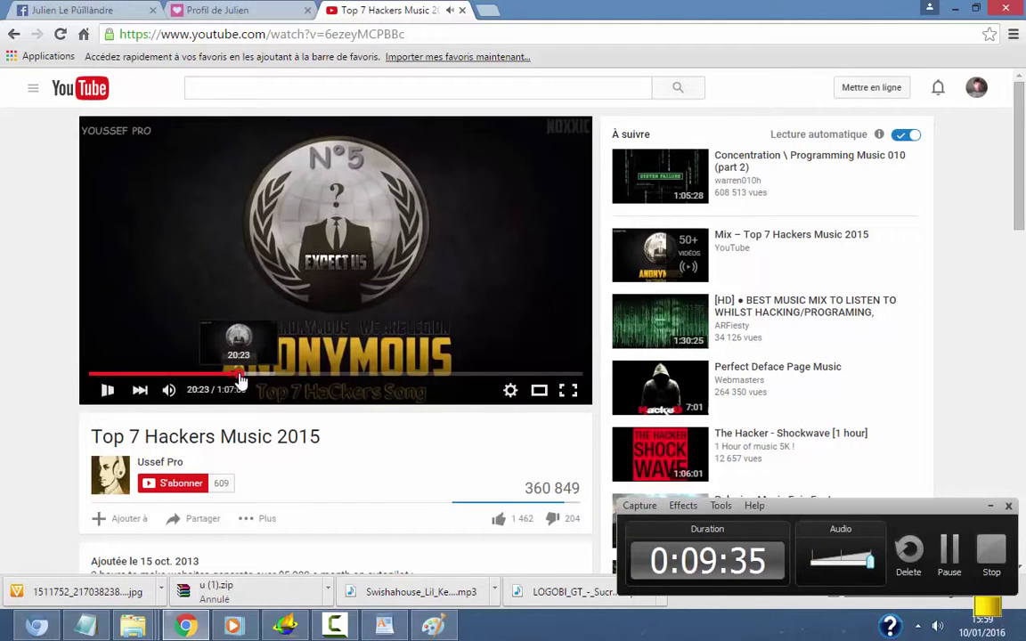
{"action": "left_click", "coordinate": [241, 377]}
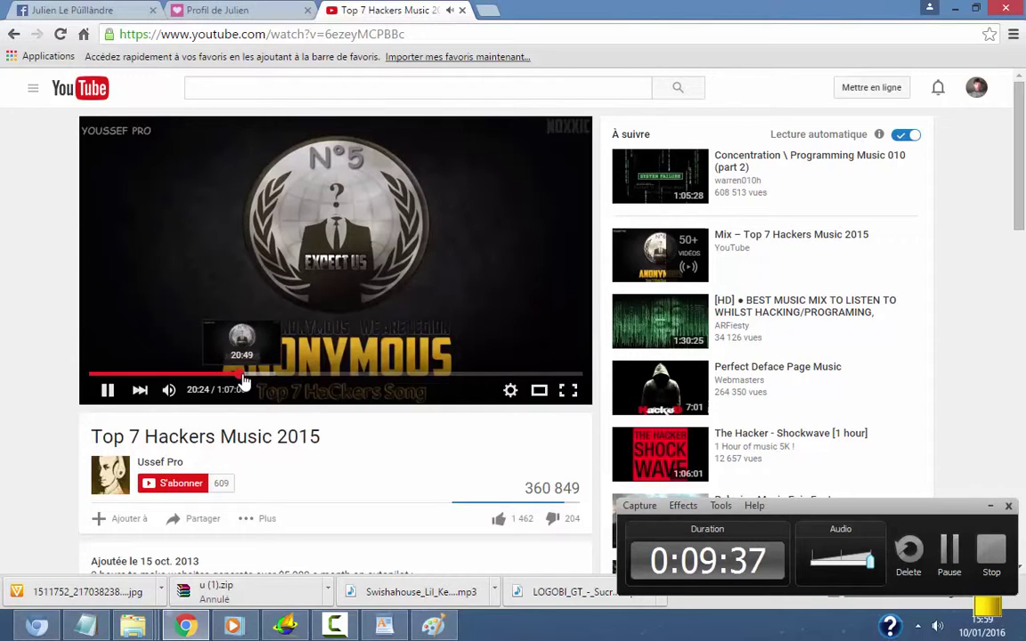
{"action": "left_click", "coordinate": [247, 377]}
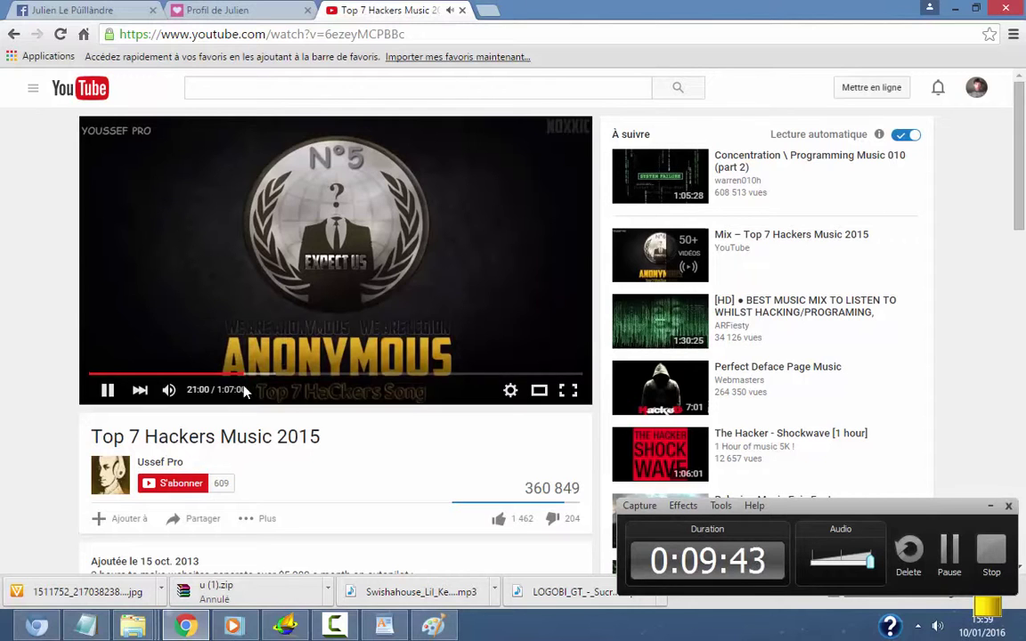
- Switch to the Bloc-notes text and bring up the Camtasia window
{"action": "left_click", "coordinate": [86, 626]}
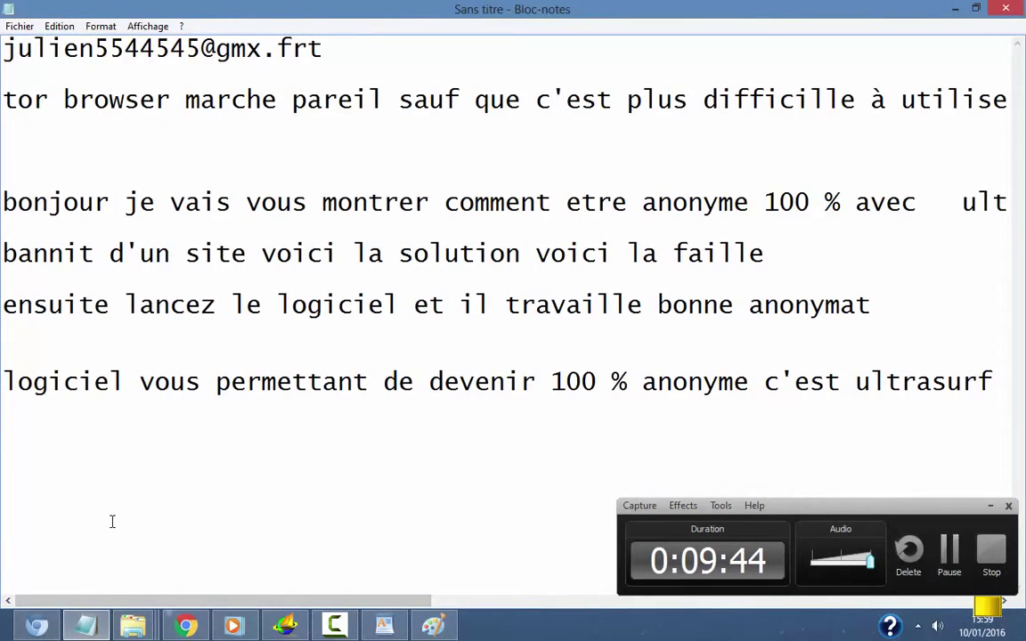
{"action": "left_click", "coordinate": [335, 626]}
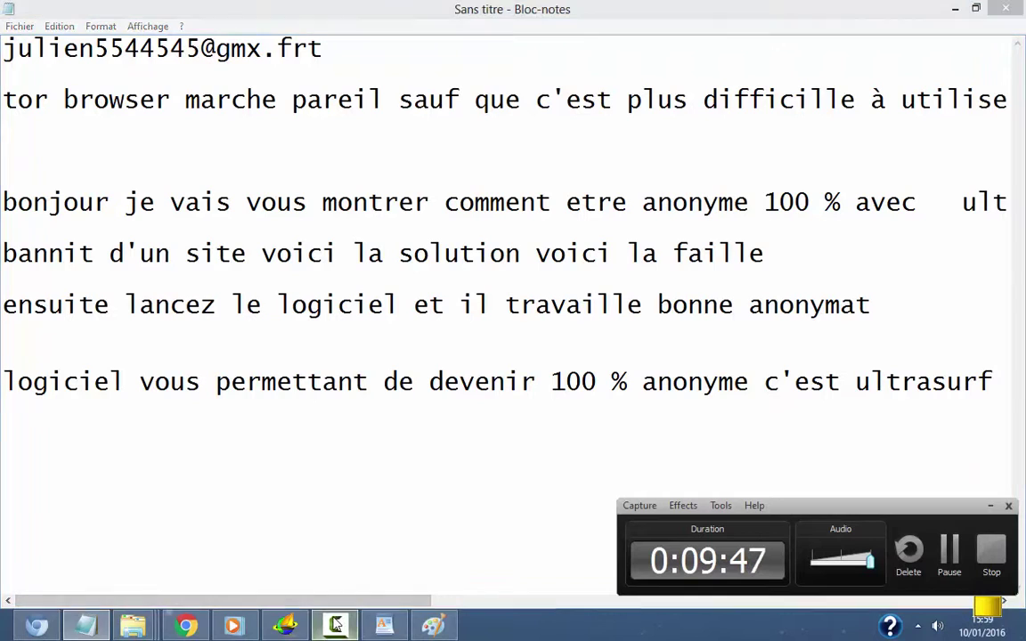